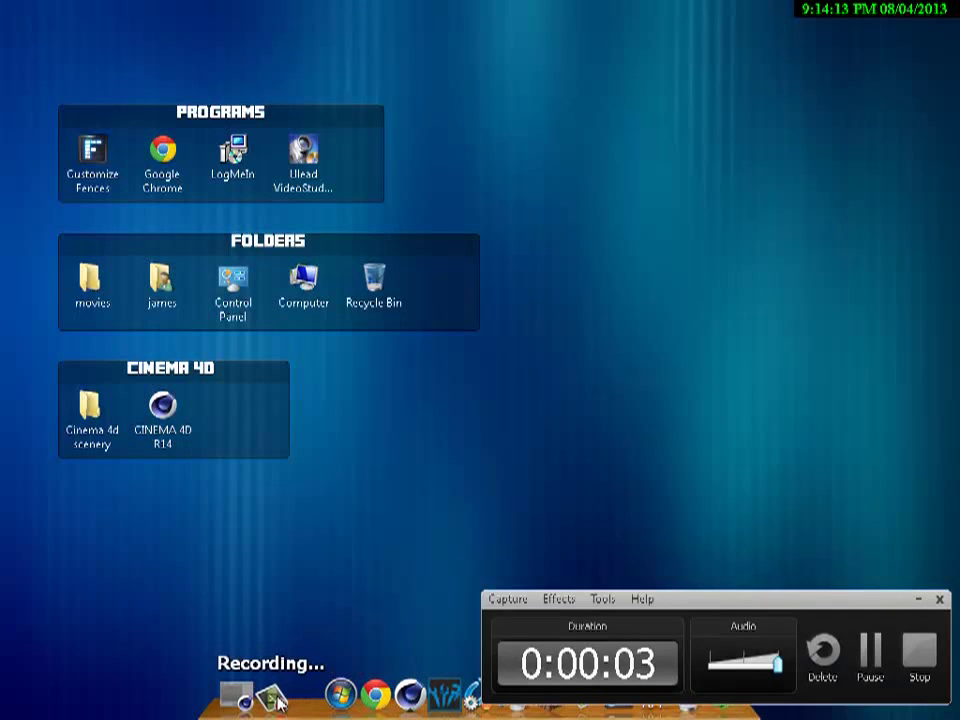
Step: Start Cinema 4D R14 with an empty project, closing the other open Cinema 4D window
{"action": "left_click", "coordinate": [919, 601]}
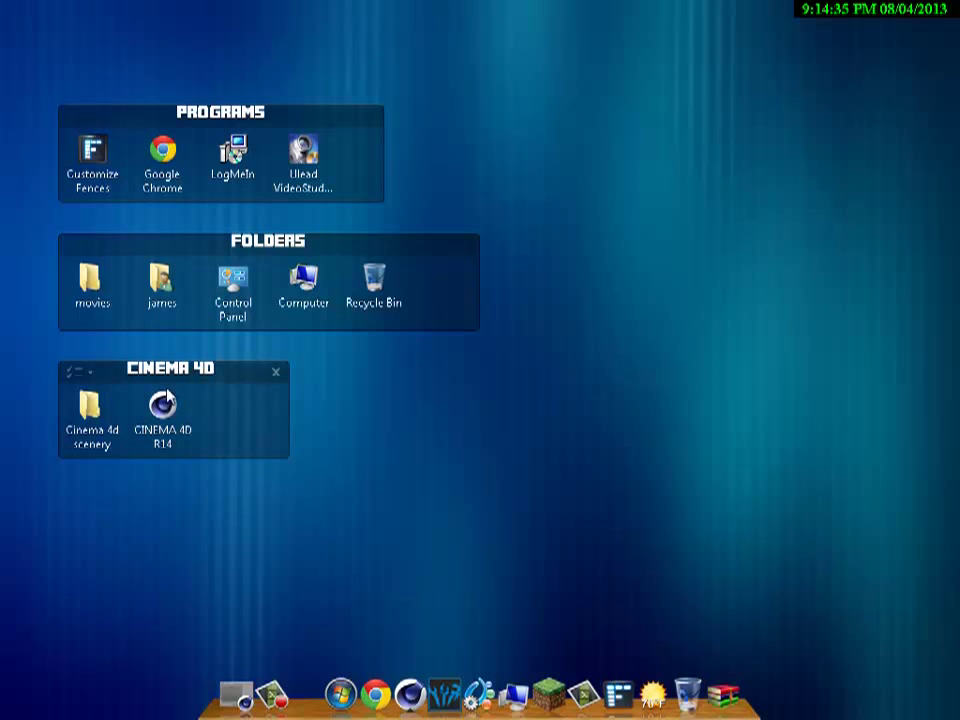
{"action": "double_click", "coordinate": [162, 410]}
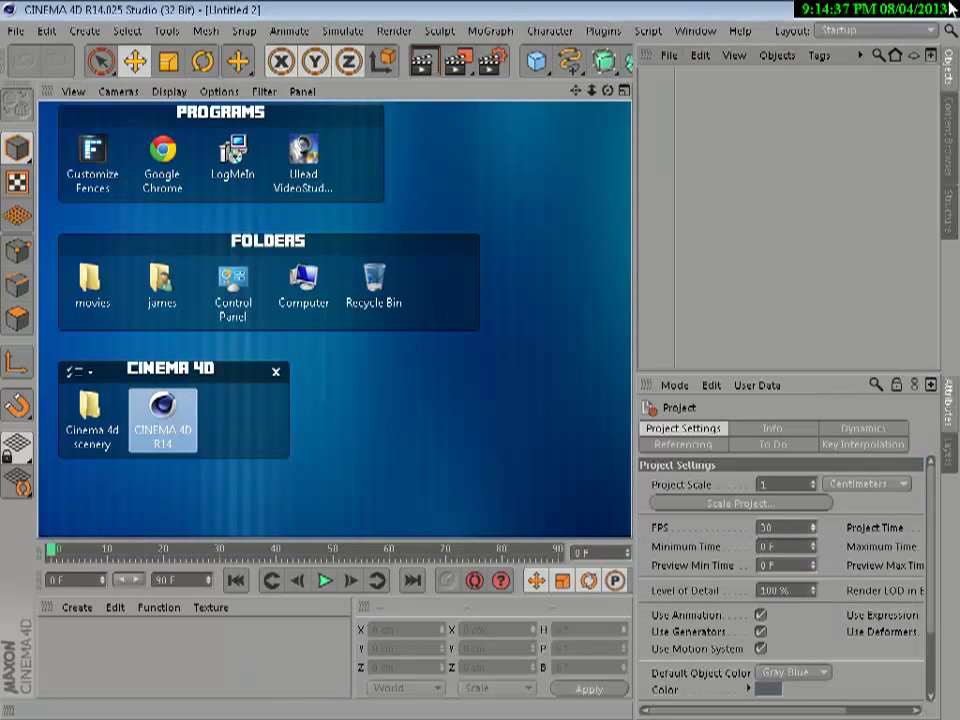
{"action": "left_click", "coordinate": [945, 9]}
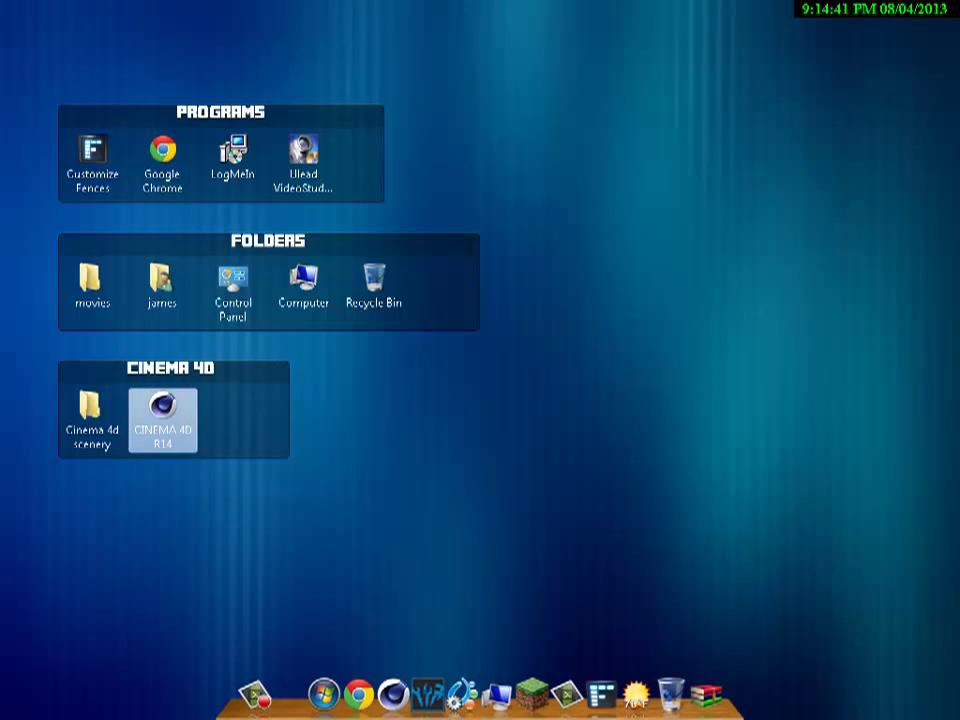
{"action": "left_click", "coordinate": [583, 409]}
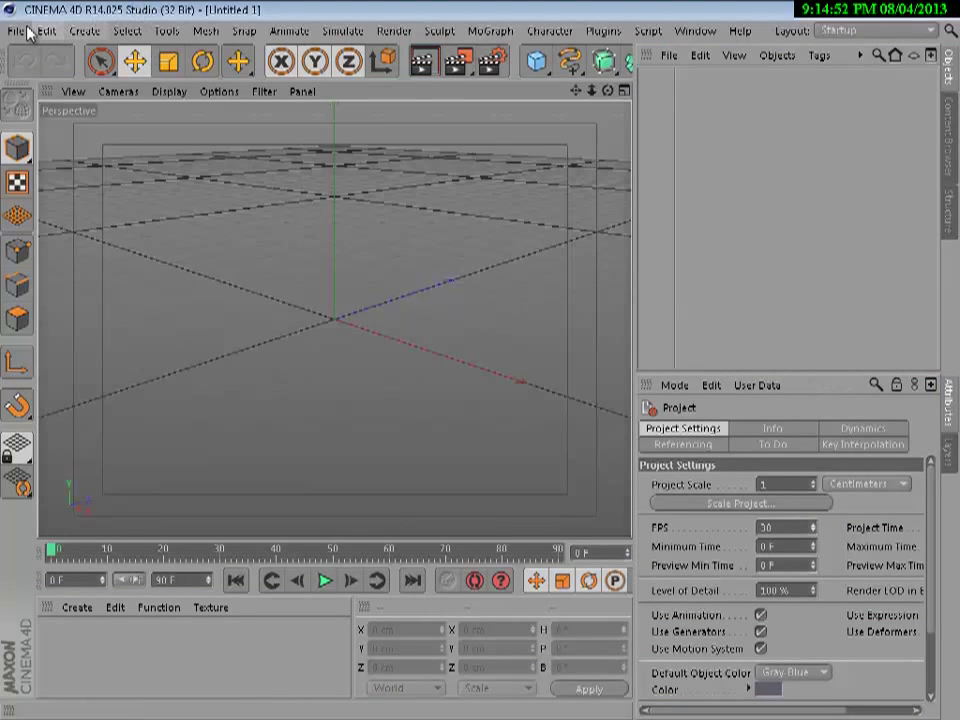
Step: Open the herobrine scene file from the Downloads folder
{"action": "left_click", "coordinate": [16, 31]}
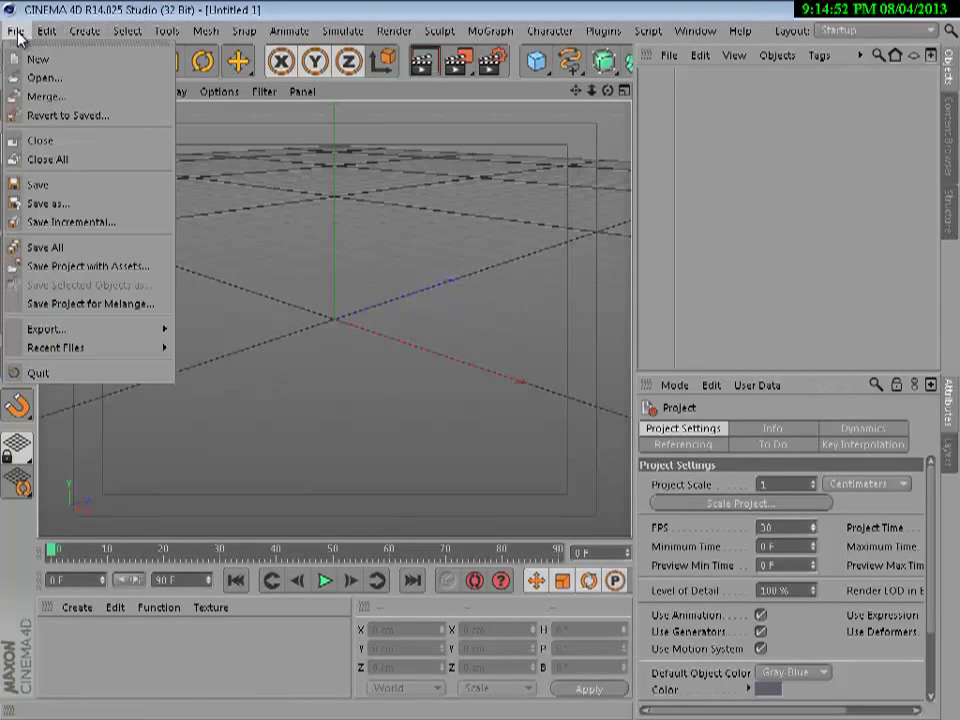
{"action": "left_click", "coordinate": [50, 78]}
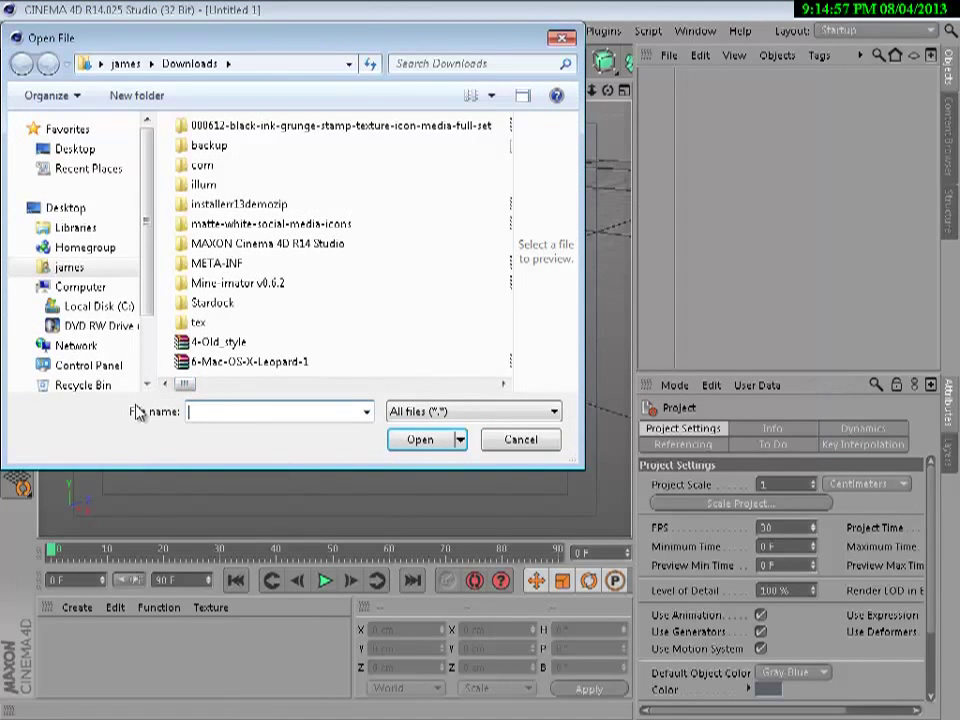
{"action": "left_click_drag", "start_coordinate": [187, 392], "coordinate": [256, 395]}
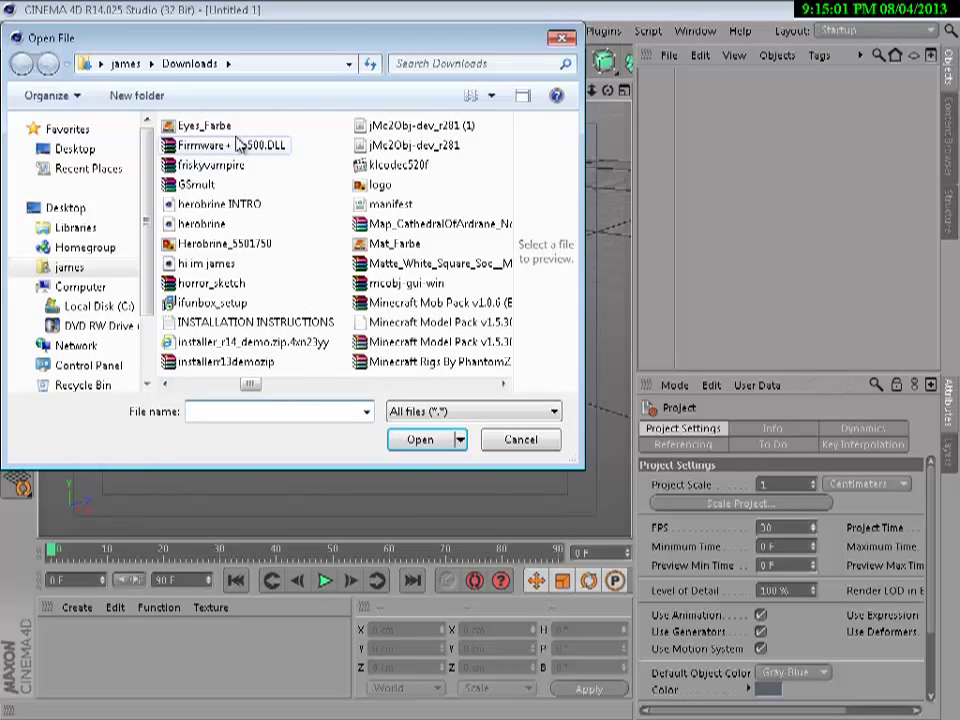
{"action": "left_click_drag", "start_coordinate": [256, 388], "coordinate": [347, 388]}
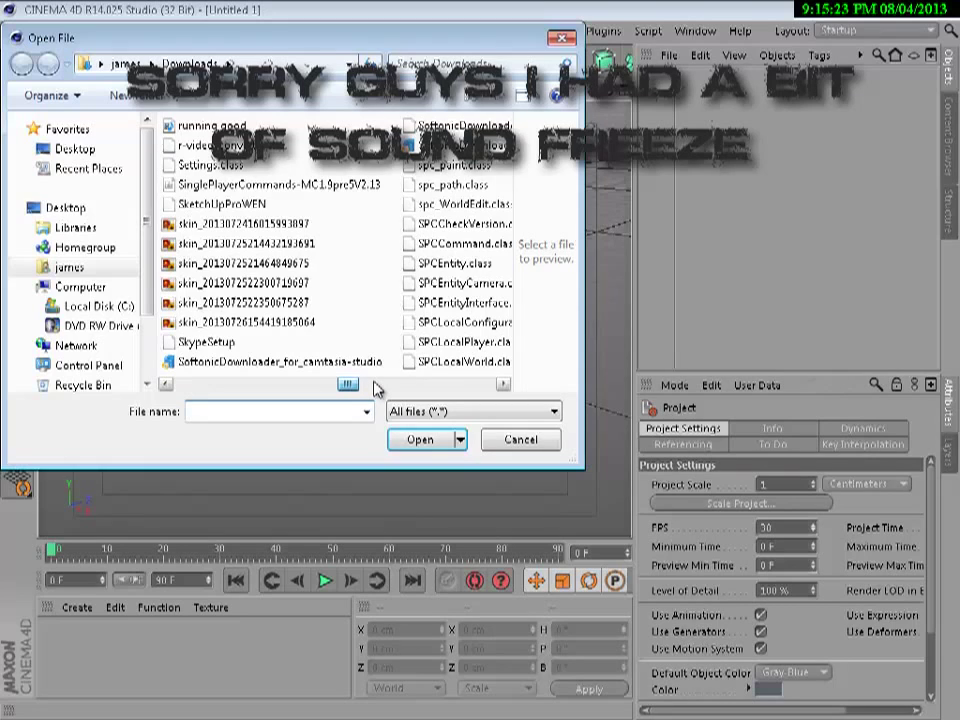
{"action": "scroll", "coordinate": [374, 388], "scroll_direction": "left", "scroll_amount": 2}
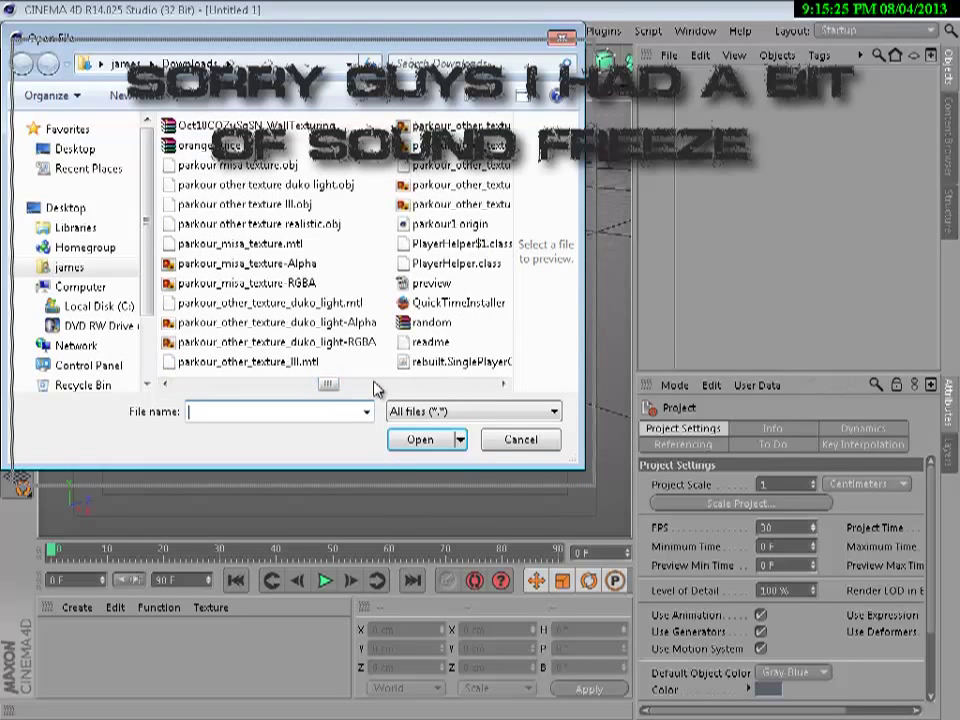
{"action": "left_click", "coordinate": [374, 382]}
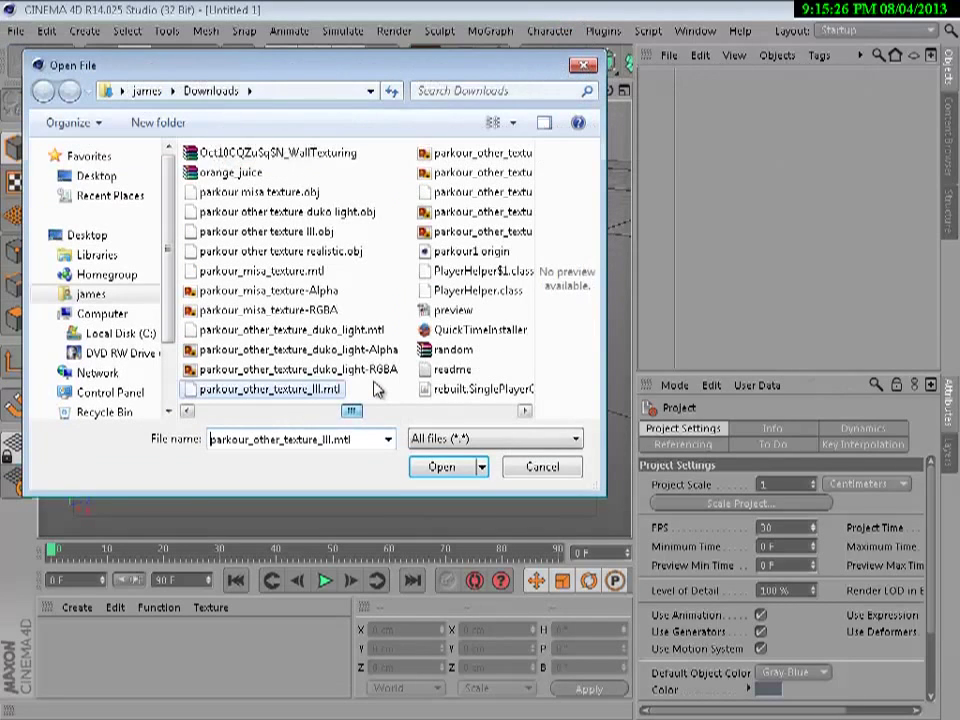
{"action": "scroll", "coordinate": [374, 382], "scroll_direction": "right", "scroll_amount": 1}
{"action": "scroll", "coordinate": [376, 389], "scroll_direction": "right", "scroll_amount": 1}
{"action": "scroll", "coordinate": [377, 390], "scroll_direction": "left", "scroll_amount": 1}
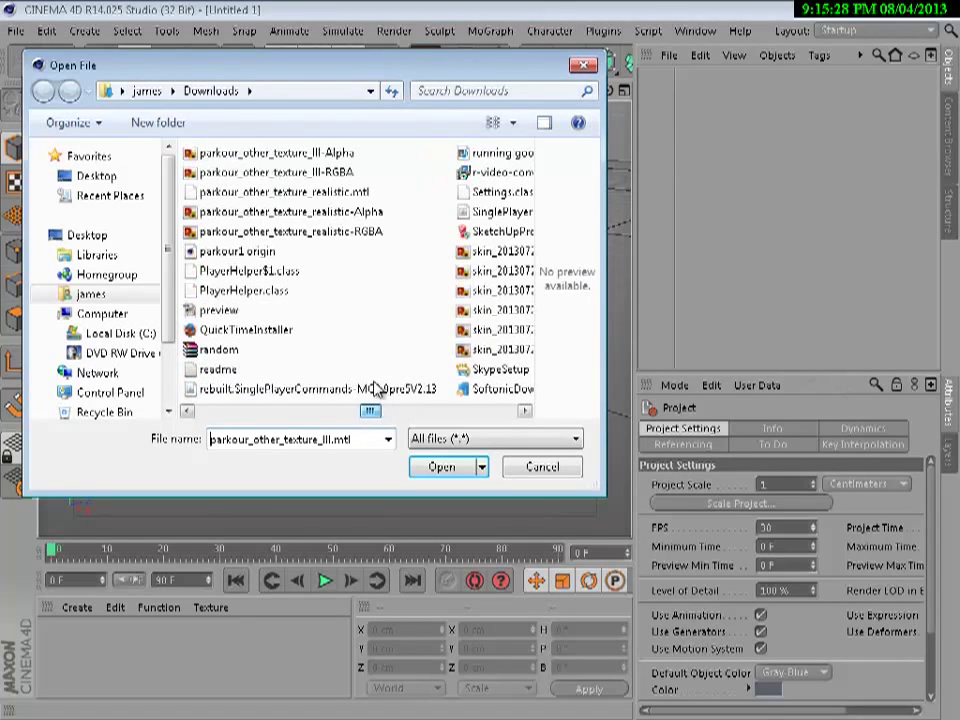
{"action": "scroll", "coordinate": [377, 390], "scroll_direction": "left", "scroll_amount": 1}
{"action": "scroll", "coordinate": [376, 389], "scroll_direction": "left", "scroll_amount": 1}
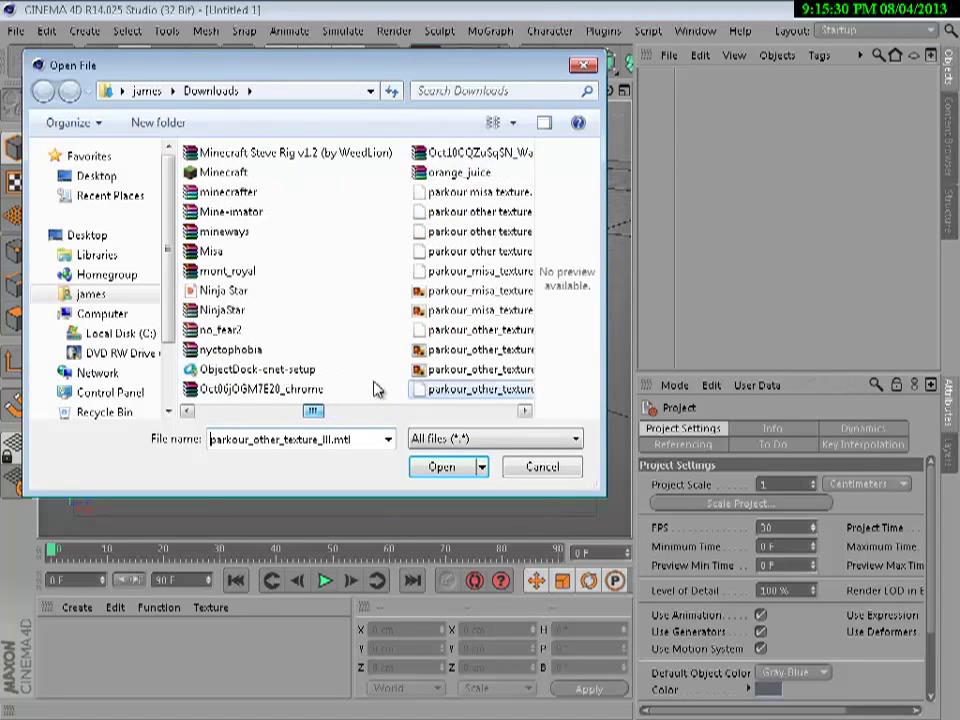
{"action": "scroll", "coordinate": [376, 389], "scroll_direction": "left", "scroll_amount": 1}
{"action": "scroll", "coordinate": [375, 389], "scroll_direction": "left", "scroll_amount": 1}
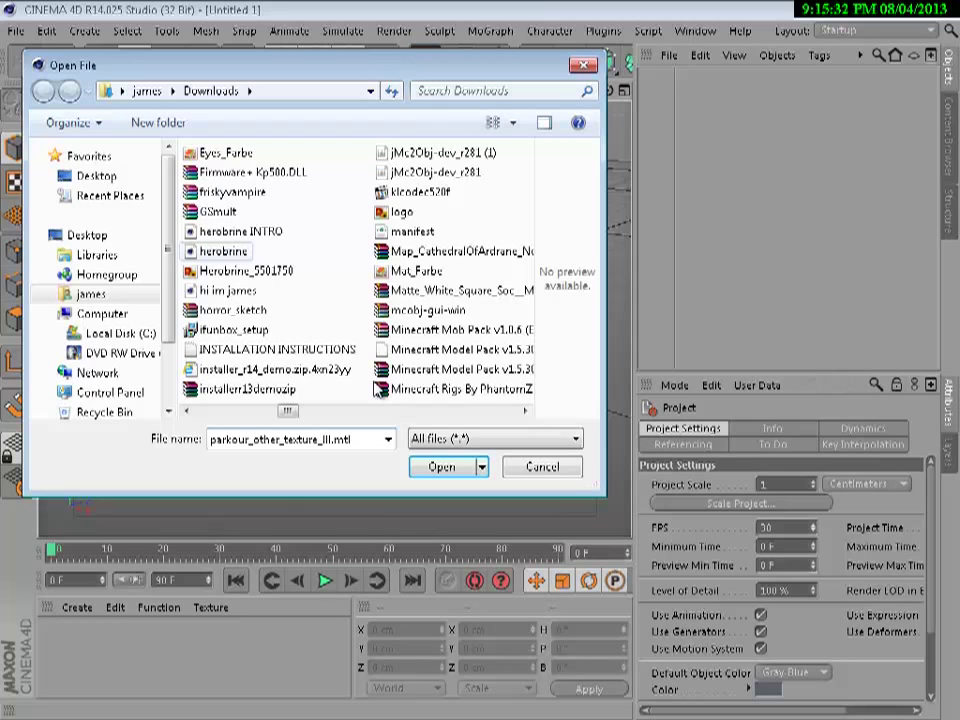
{"action": "double_click", "coordinate": [223, 251]}
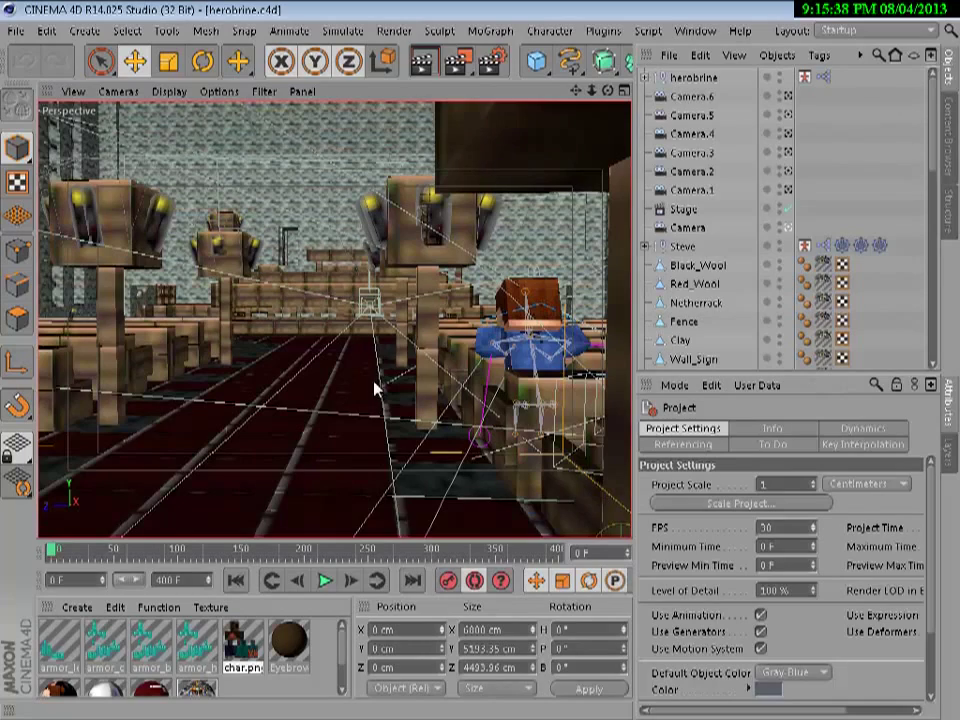
Step: Play the animation and step back and forth through its frames, stopping at frame 252
{"action": "key", "text": "F8"}
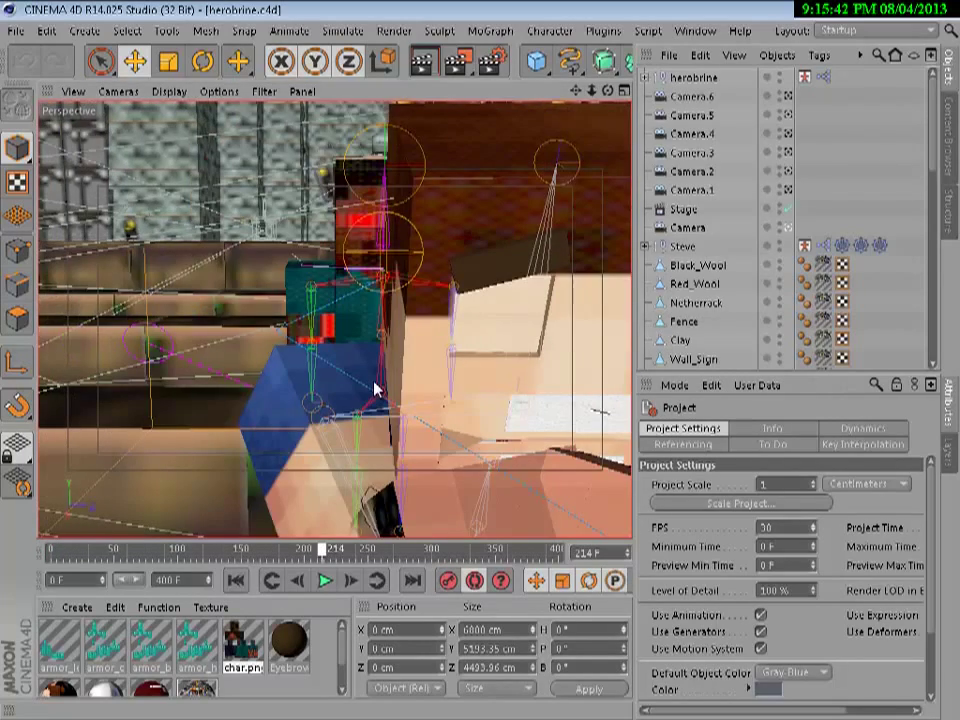
{"action": "key", "text": "f"}
{"action": "key", "text": "f"}
{"action": "key", "text": "f"}
{"action": "key", "text": "f"}
{"action": "key", "text": "f"}
{"action": "key", "text": "f"}
{"action": "key", "text": "f"}
{"action": "key", "text": "f"}
{"action": "key", "text": "f"}
{"action": "key", "text": "f"}
{"action": "key", "text": "f"}
{"action": "key", "text": "f"}
{"action": "key", "text": "f"}
{"action": "key", "text": "f"}
{"action": "key", "text": "f"}
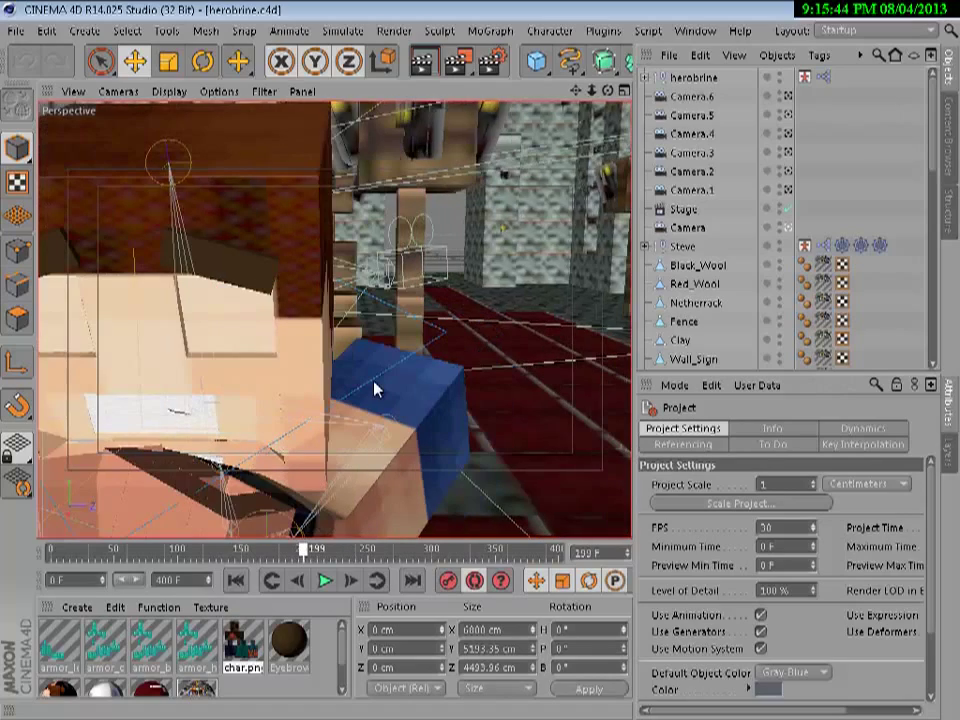
{"action": "key", "text": "g"}
{"action": "key", "text": "g"}
{"action": "key", "text": "g"}
{"action": "key", "text": "g"}
{"action": "key", "text": "g"}
{"action": "key", "text": "g"}
{"action": "key", "text": "g"}
{"action": "key", "text": "g"}
{"action": "key", "text": "g"}
{"action": "key", "text": "g"}
{"action": "key", "text": "g"}
{"action": "key", "text": "g"}
{"action": "key", "text": "g"}
{"action": "key", "text": "g"}
{"action": "key", "text": "g"}
{"action": "key", "text": "g"}
{"action": "key", "text": "g"}
{"action": "key", "text": "g"}
{"action": "key", "text": "g"}
{"action": "key", "text": "g"}
{"action": "key", "text": "g"}
{"action": "key", "text": "g"}
{"action": "key", "text": "g"}
{"action": "key", "text": "g"}
{"action": "key", "text": "g"}
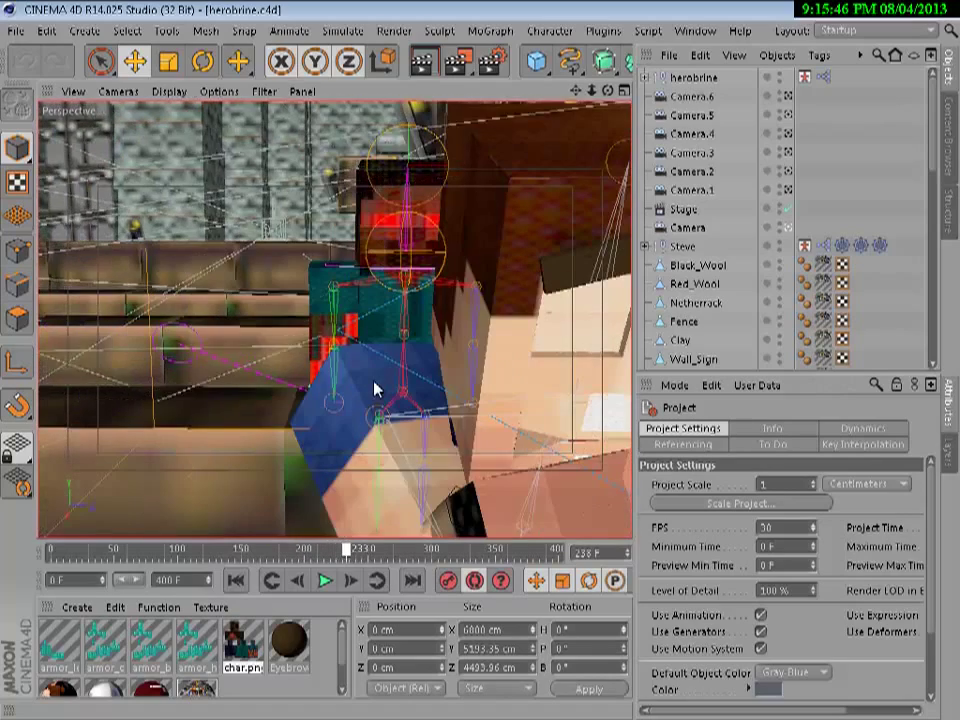
{"action": "key", "text": "f"}
{"action": "key", "text": "f"}
{"action": "key", "text": "f"}
{"action": "key", "text": "f"}
{"action": "key", "text": "f"}
{"action": "key", "text": "f"}
{"action": "key", "text": "f"}
{"action": "key", "text": "f"}
{"action": "key", "text": "f"}
{"action": "key", "text": "f"}
{"action": "key", "text": "f"}
{"action": "key", "text": "f"}
{"action": "key", "text": "f"}
{"action": "key", "text": "f"}
{"action": "key", "text": "f"}
{"action": "key", "text": "g"}
{"action": "key", "text": "g"}
{"action": "key", "text": "g"}
{"action": "key", "text": "g"}
{"action": "key", "text": "g"}
{"action": "key", "text": "g"}
{"action": "key", "text": "g"}
{"action": "key", "text": "g"}
{"action": "key", "text": "g"}
{"action": "key", "text": "g"}
{"action": "key", "text": "g"}
{"action": "key", "text": "g"}
{"action": "key", "text": "g"}
{"action": "key", "text": "g"}
{"action": "key", "text": "g"}
{"action": "key", "text": "g"}
{"action": "key", "text": "g"}
{"action": "key", "text": "g"}
{"action": "key", "text": "g"}
{"action": "key", "text": "g"}
{"action": "key", "text": "f"}
{"action": "key", "text": "f"}
{"action": "key", "text": "f"}
{"action": "key", "text": "f"}
{"action": "key", "text": "f"}
{"action": "key", "text": "f"}
{"action": "key", "text": "f"}
{"action": "key", "text": "f"}
{"action": "key", "text": "f"}
{"action": "key", "text": "f"}
{"action": "key", "text": "f"}
{"action": "key", "text": "f"}
{"action": "key", "text": "f"}
{"action": "key", "text": "f"}
{"action": "key", "text": "f"}
{"action": "key", "text": "g"}
{"action": "key", "text": "g"}
{"action": "key", "text": "g"}
{"action": "key", "text": "g"}
{"action": "key", "text": "g"}
{"action": "key", "text": "g"}
{"action": "key", "text": "g"}
{"action": "key", "text": "g"}
{"action": "key", "text": "g"}
{"action": "key", "text": "g"}
{"action": "key", "text": "g"}
{"action": "key", "text": "g"}
{"action": "key", "text": "g"}
{"action": "key", "text": "g"}
{"action": "key", "text": "g"}
{"action": "key", "text": "period"}
{"action": "key", "text": "period"}
{"action": "key", "text": "period"}
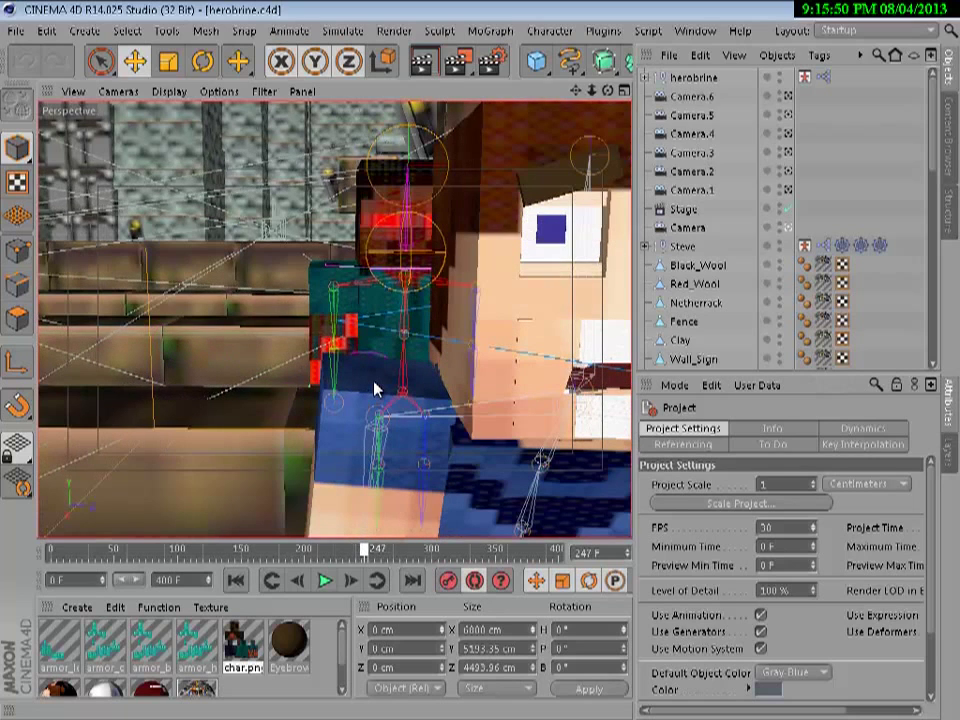
{"action": "key", "text": "period"}
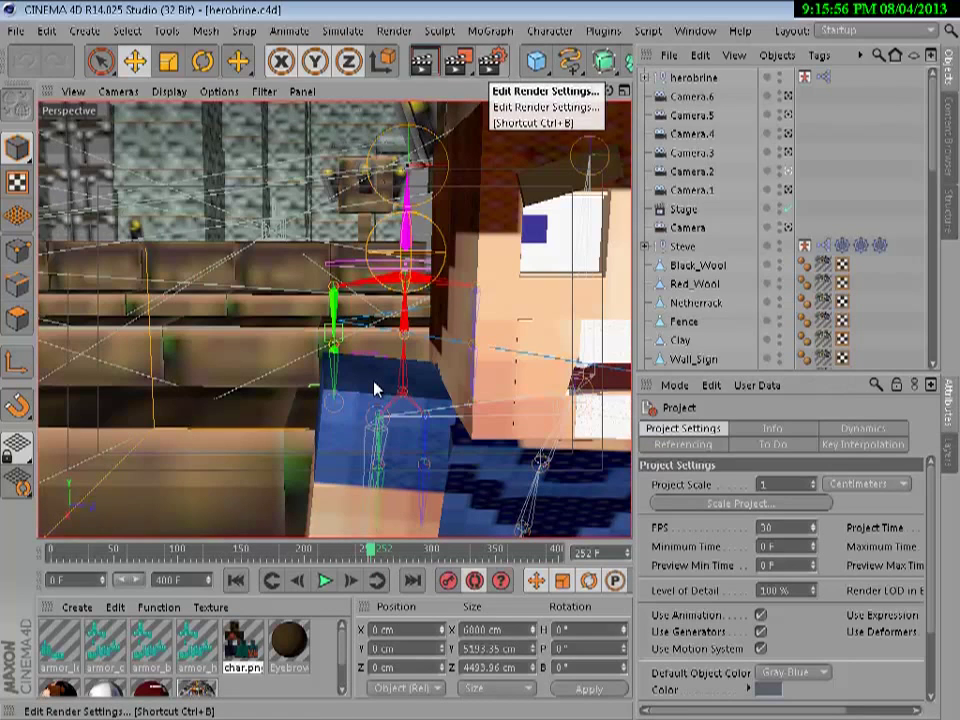
Step: In the render settings, use the Film/Video output preset HDV/HDTV 720 29.97 with the HDTV (16:9) film aspect
{"action": "key", "text": "ctrl+b"}
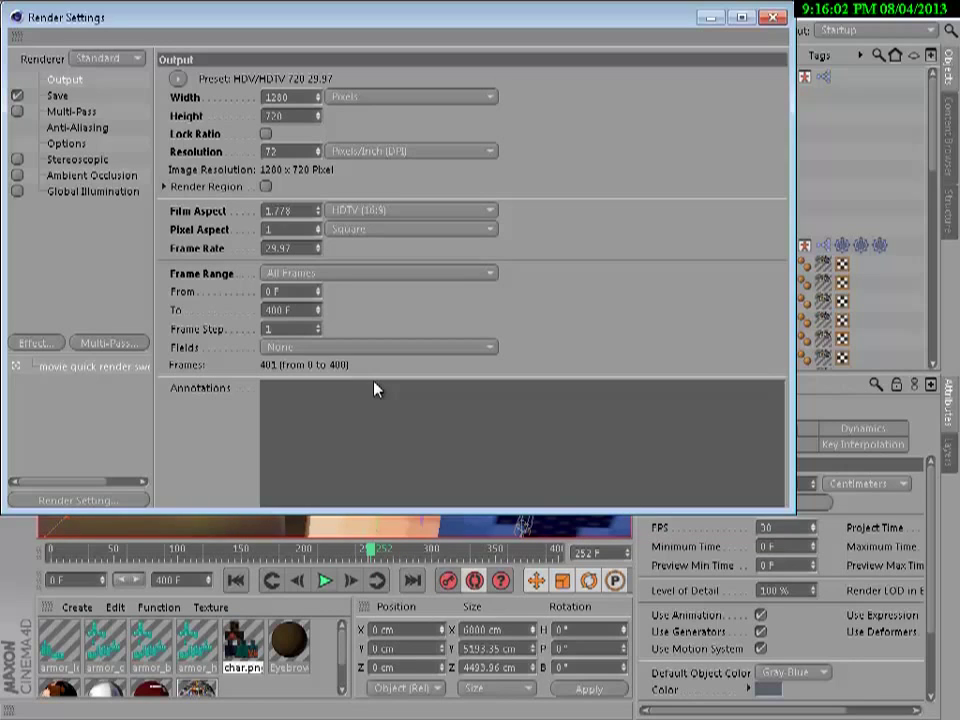
{"action": "left_click", "coordinate": [178, 78]}
{"action": "mouse_move", "coordinate": [203, 135]}
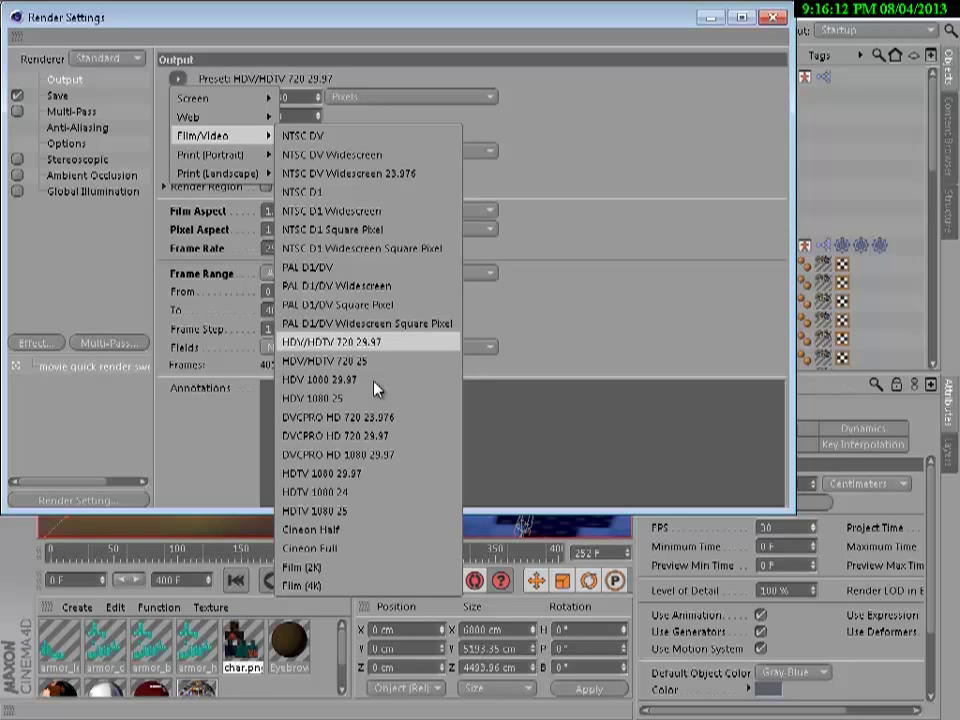
{"action": "key", "text": "Return"}
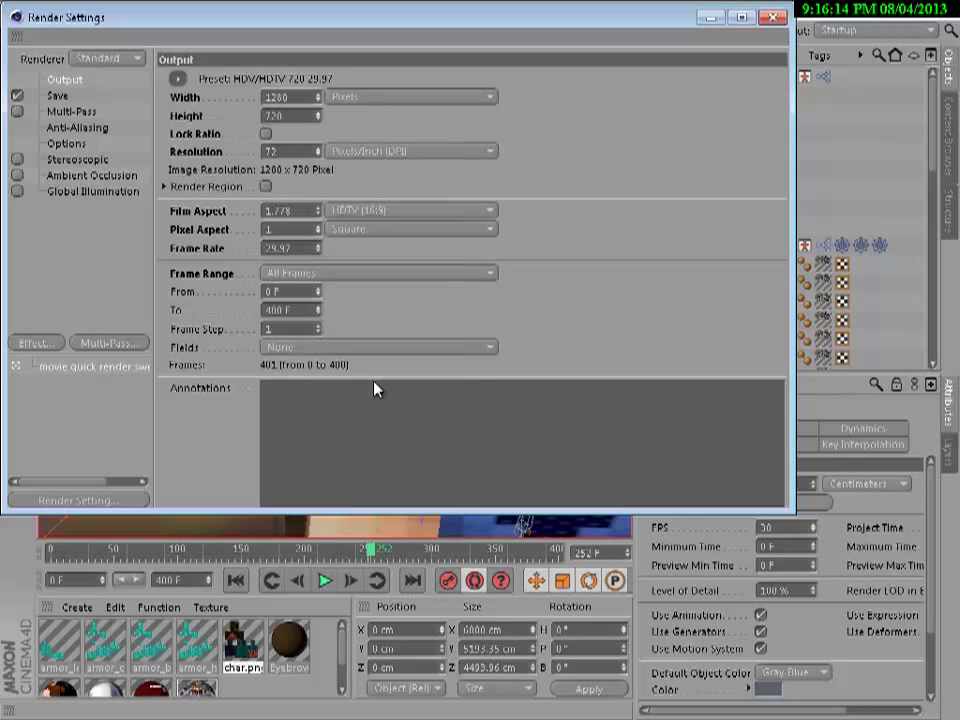
{"action": "left_click", "coordinate": [410, 210]}
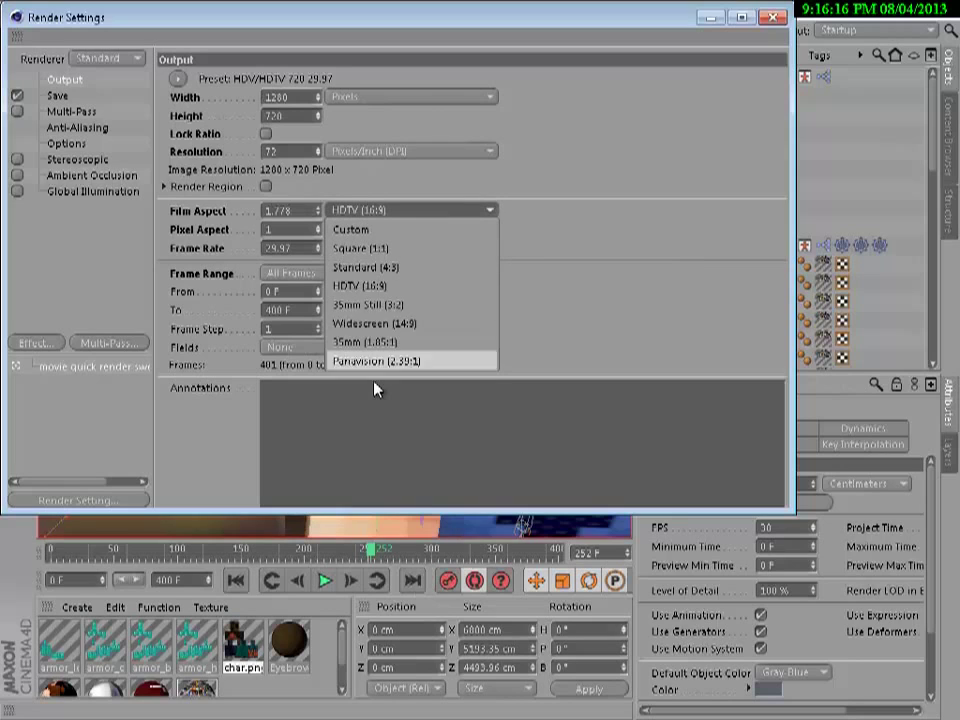
{"action": "key", "text": "Return"}
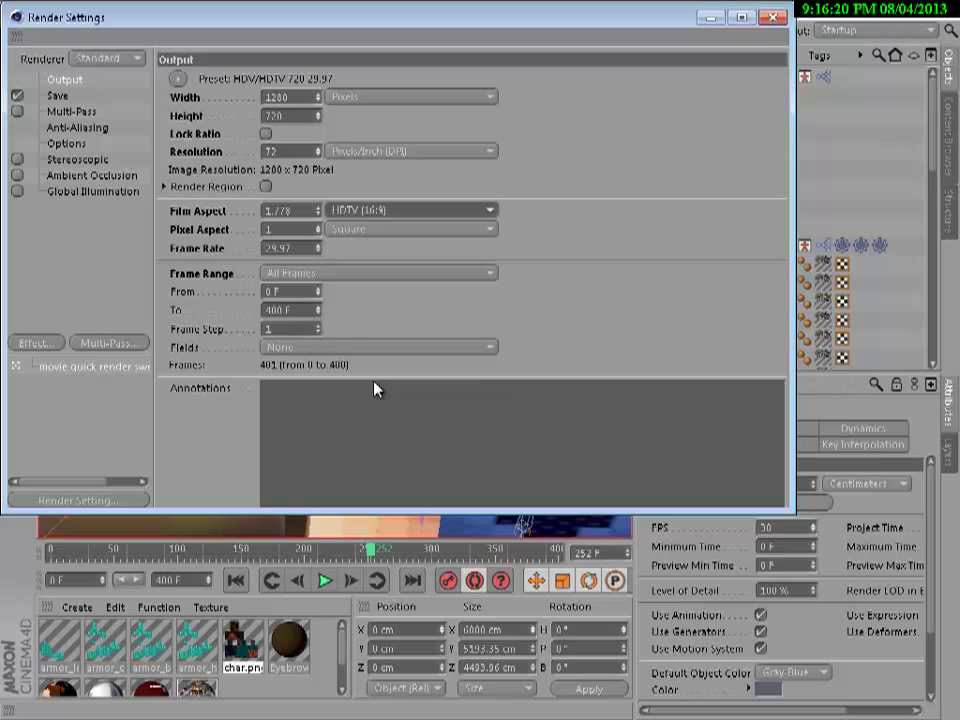
Step: Set the render output's frame range to Current Frame
{"action": "key", "text": "alt+Down"}
{"action": "key", "text": "Up"}
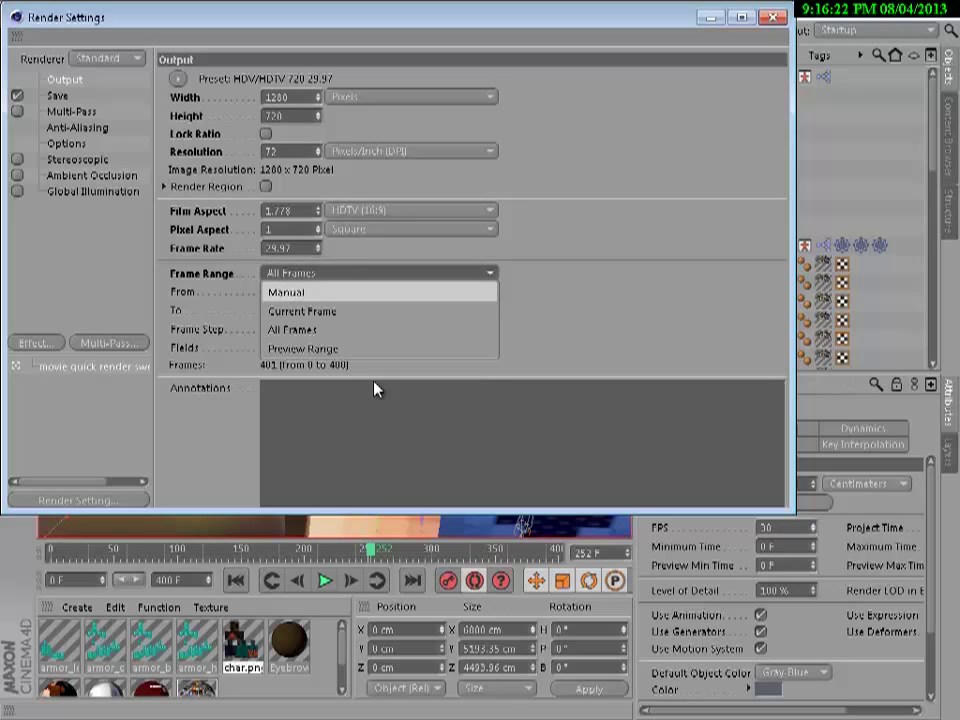
{"action": "key", "text": "Down"}
{"action": "key", "text": "Down"}
{"action": "key", "text": "Up"}
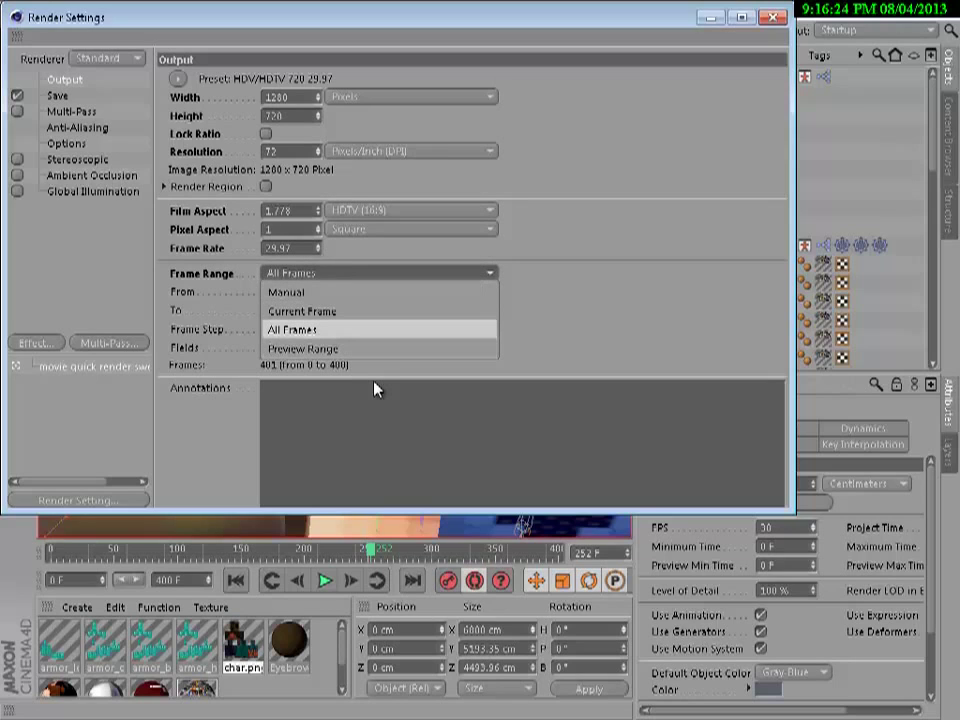
{"action": "key", "text": "Up"}
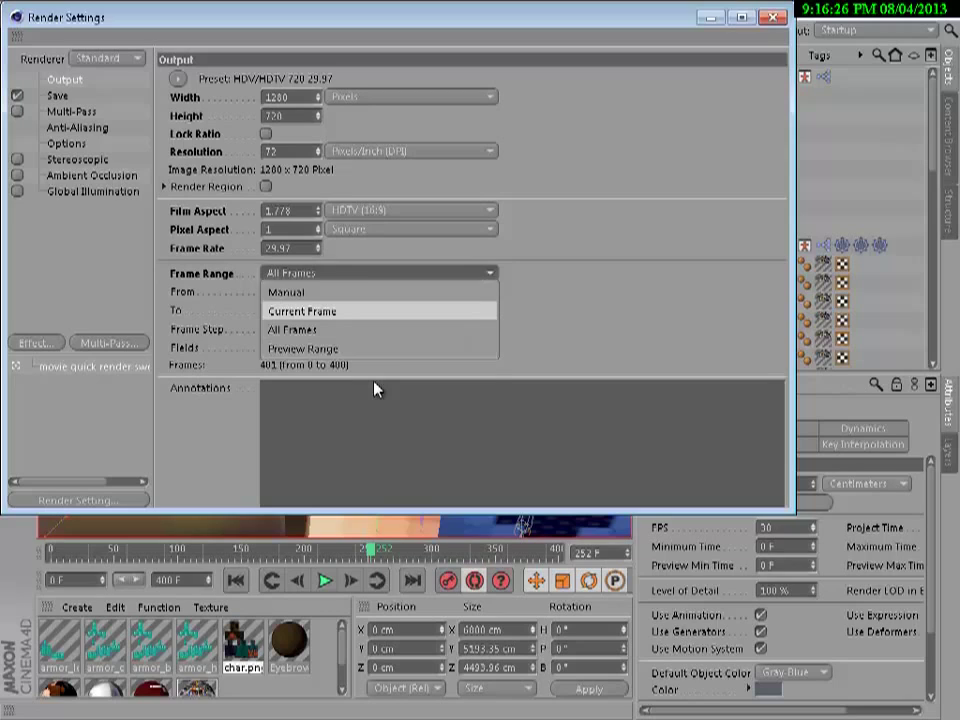
{"action": "key", "text": "Return"}
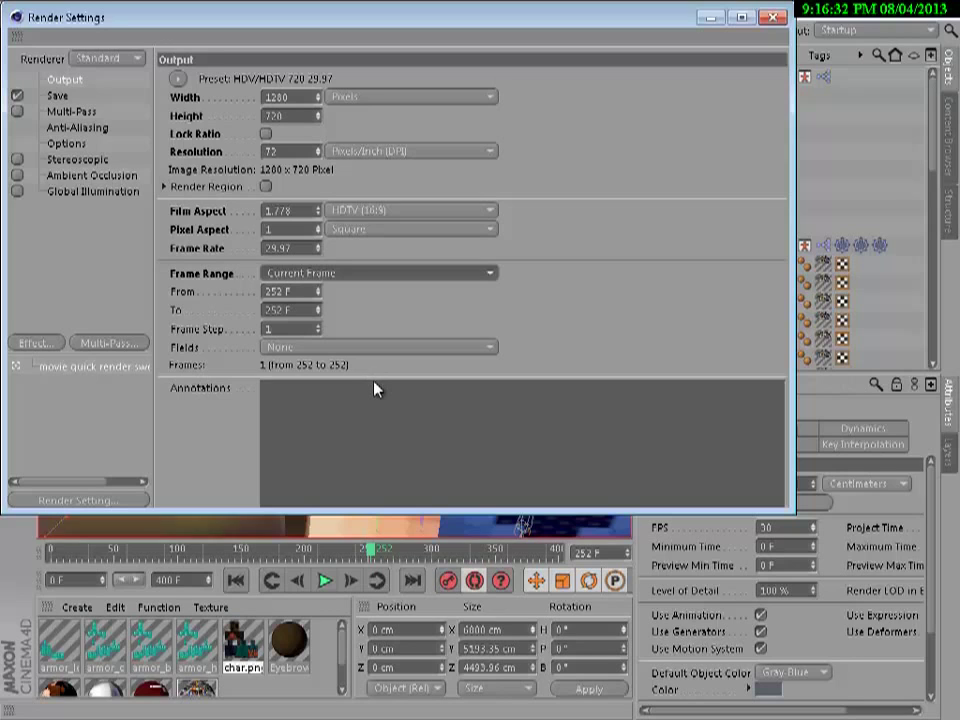
Step: Set the format for saving the rendered image to QuickTime PNG
{"action": "key", "text": "Down"}
{"action": "key", "text": "space"}
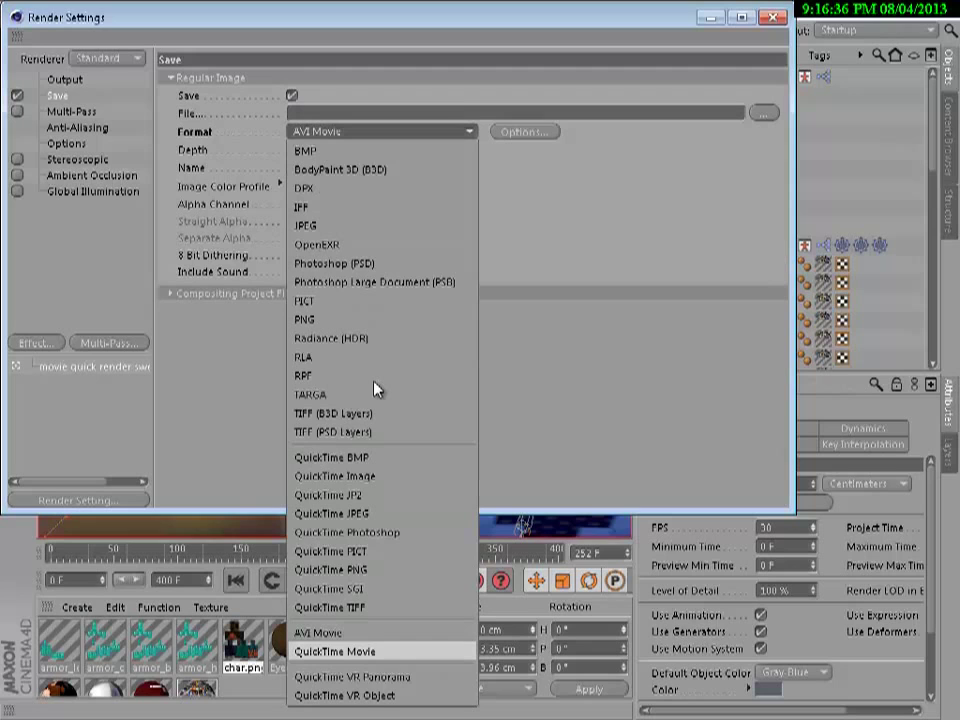
{"action": "key", "text": "Up"}
{"action": "key", "text": "Up"}
{"action": "key", "text": "Up"}
{"action": "key", "text": "Up"}
{"action": "key", "text": "Up"}
{"action": "key", "text": "Up"}
{"action": "key", "text": "Up"}
{"action": "key", "text": "Up"}
{"action": "key", "text": "Up"}
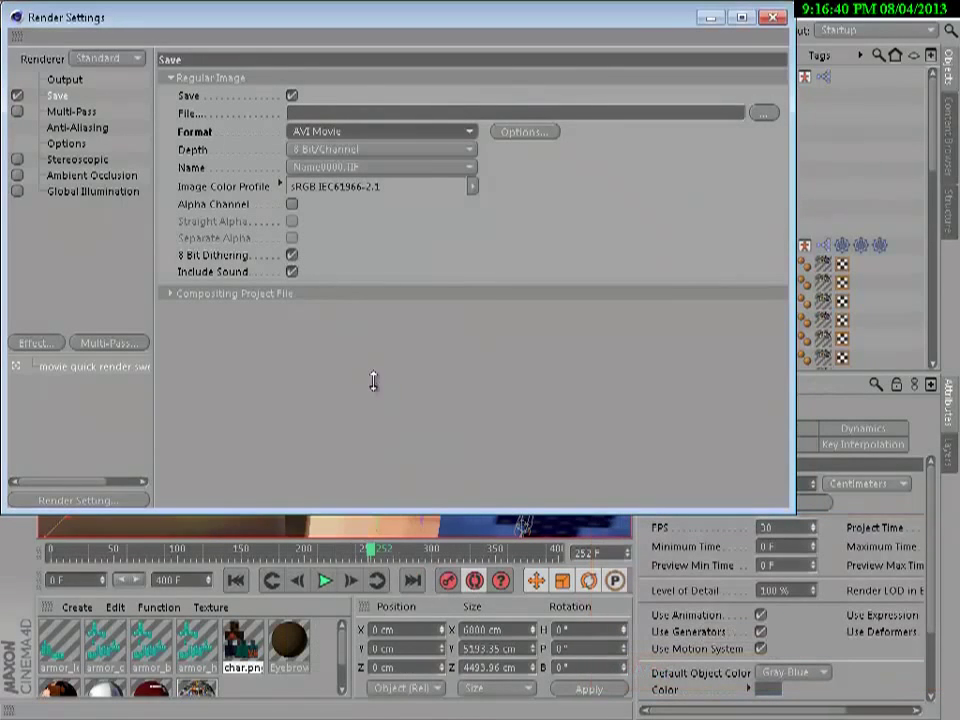
{"action": "key", "text": "Down"}
{"action": "key", "text": "Down"}
{"action": "key", "text": "Down"}
{"action": "key", "text": "Down"}
{"action": "key", "text": "Down"}
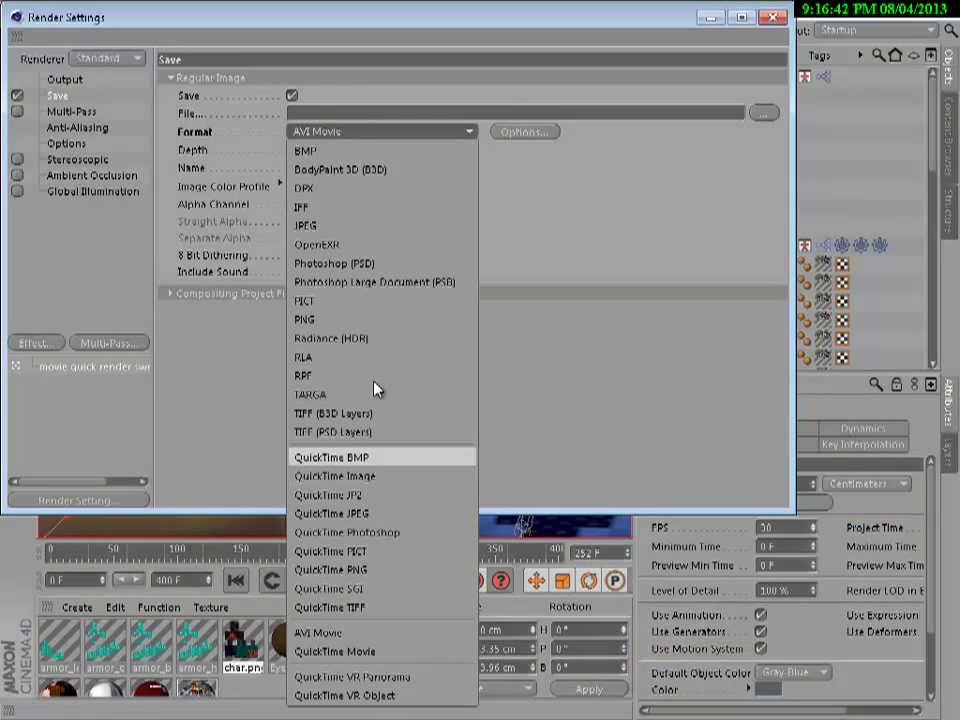
{"action": "key", "text": "Down"}
{"action": "key", "text": "Down"}
{"action": "key", "text": "Down"}
{"action": "key", "text": "Down"}
{"action": "key", "text": "Down"}
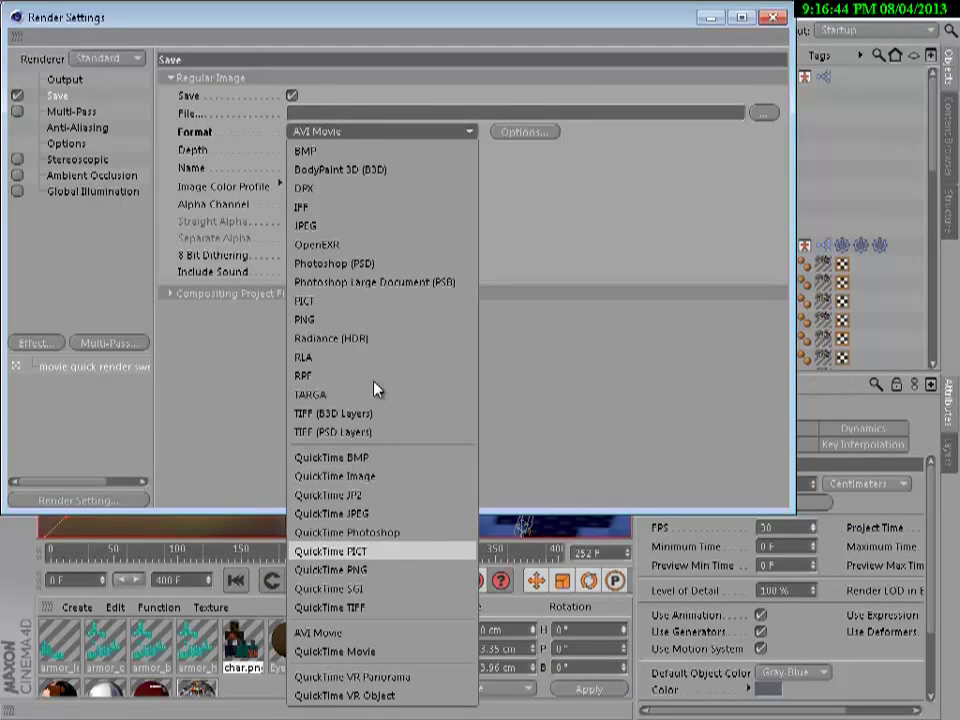
{"action": "key", "text": "Return"}
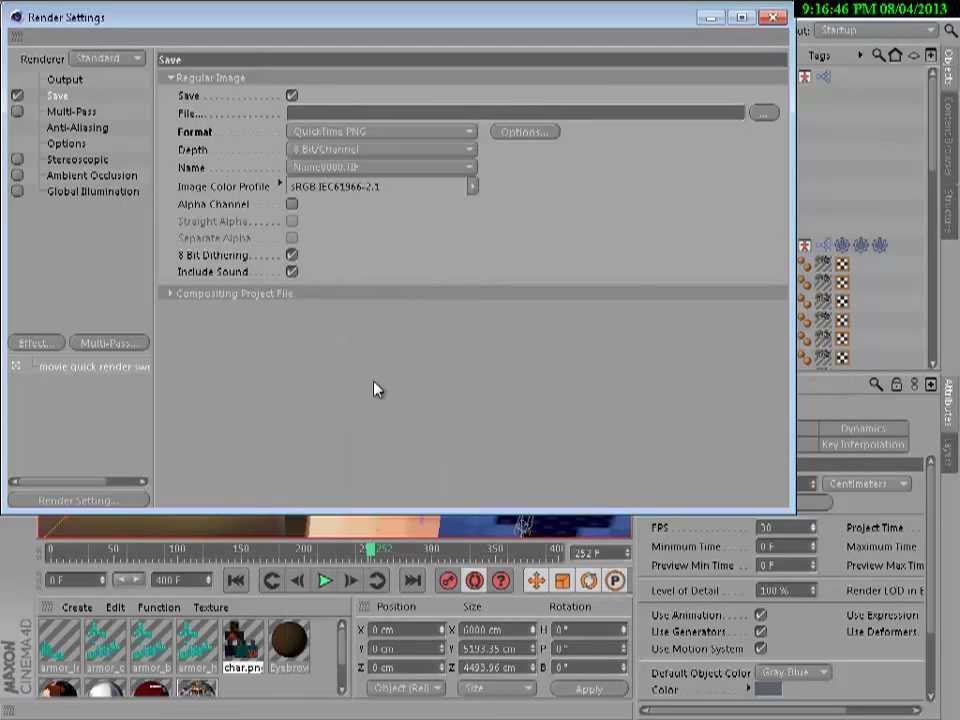
Step: Accept the PNG options with Millions of Colors and the Best filter
{"action": "key", "text": "alt+Down"}
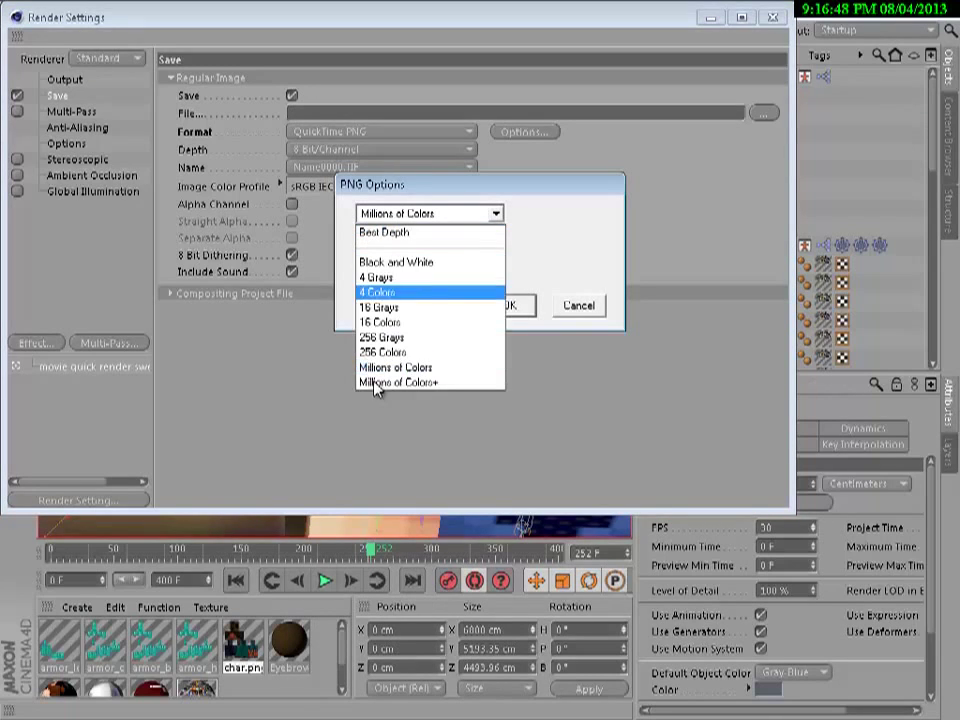
{"action": "key", "text": "Return"}
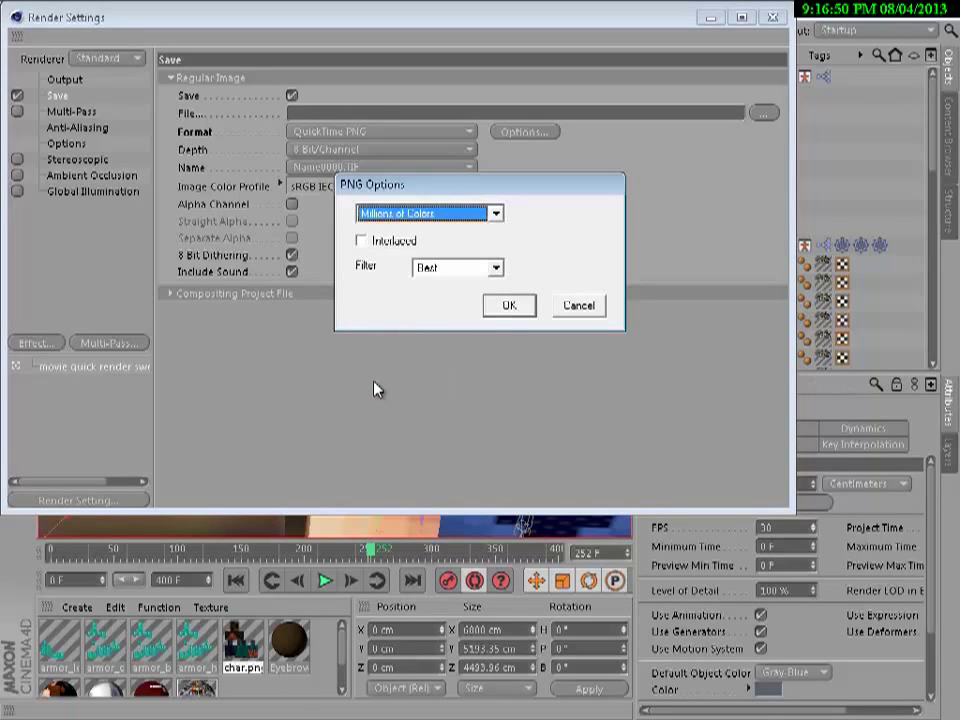
{"action": "key", "text": "Tab"}
{"action": "key", "text": "Tab"}
{"action": "key", "text": "alt+Down"}
{"action": "key", "text": "Return"}
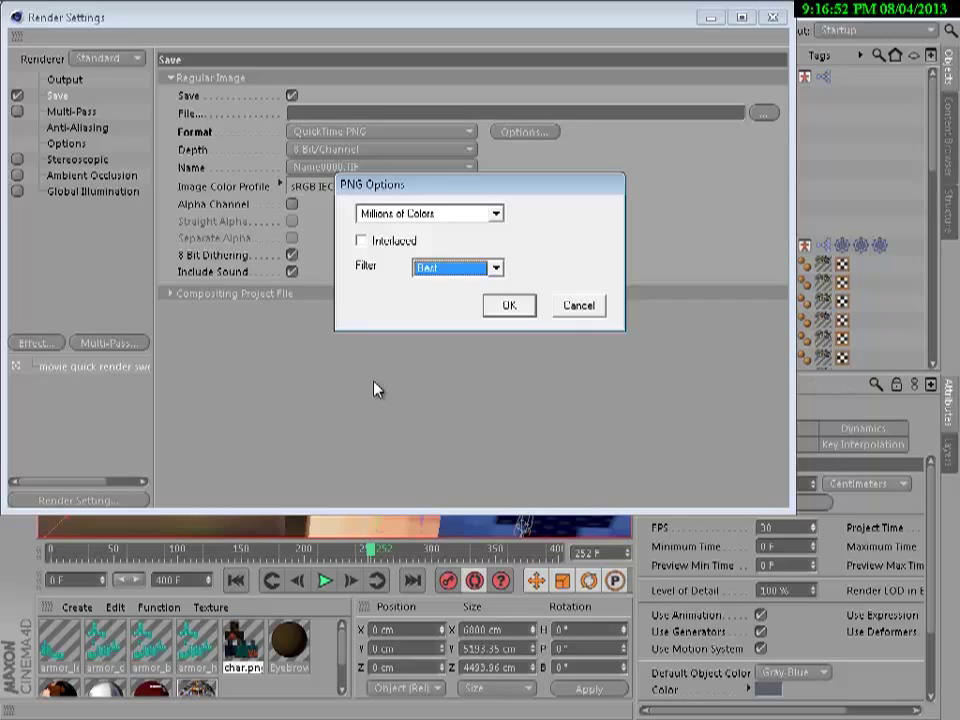
{"action": "key", "text": "Return"}
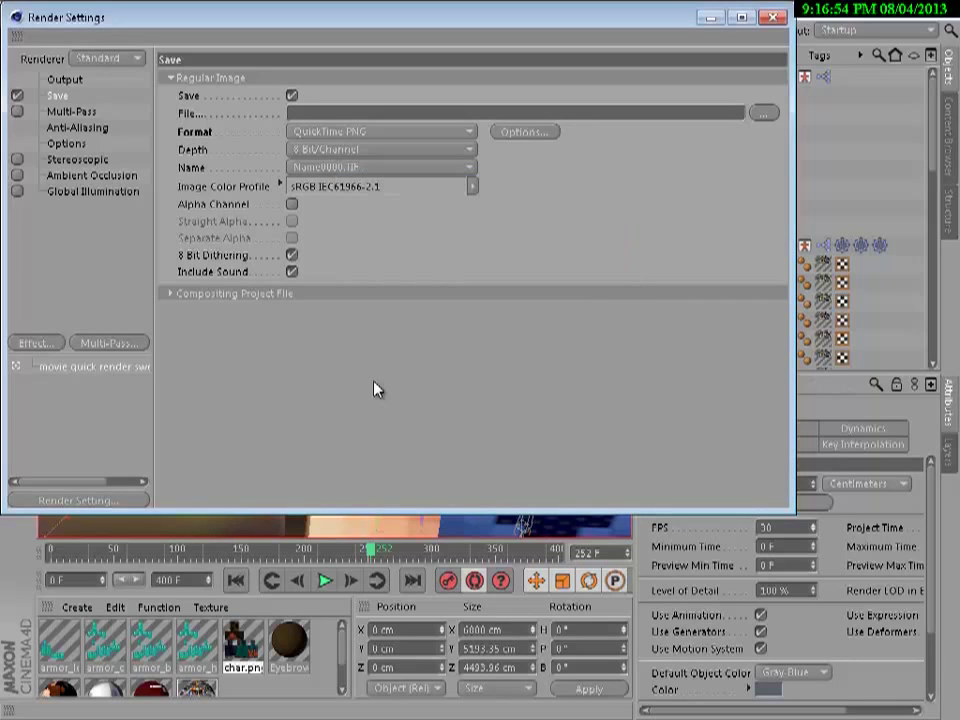
Step: Set anti-aliasing to Best with a maximum level of 2x2
{"action": "key", "text": "Down"}
{"action": "key", "text": "Down"}
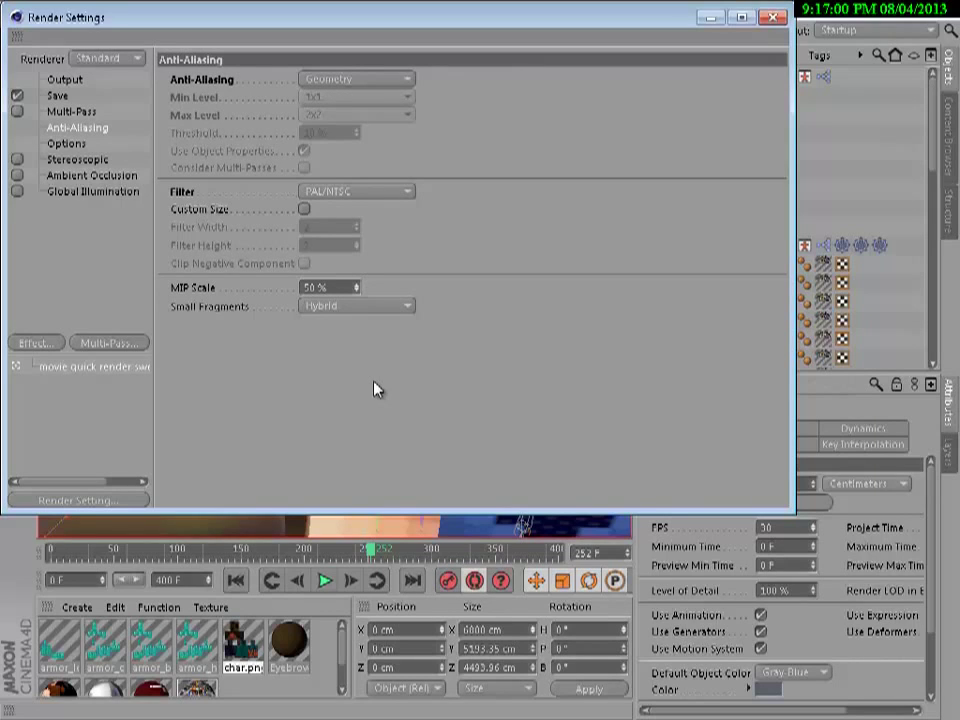
{"action": "key", "text": "space"}
{"action": "key", "text": "Down"}
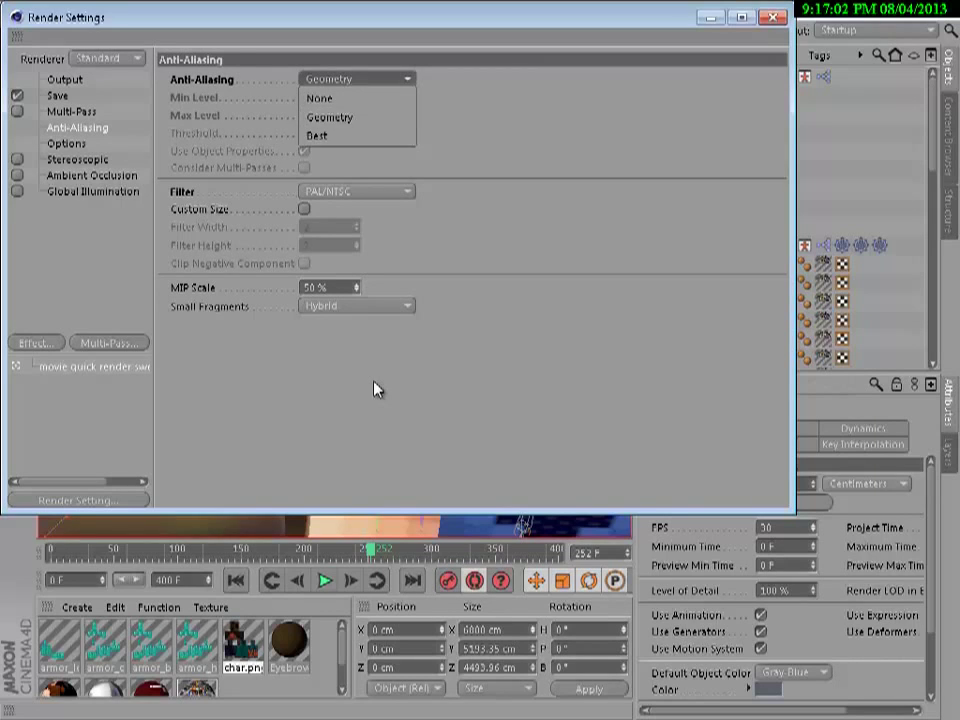
{"action": "key", "text": "Return"}
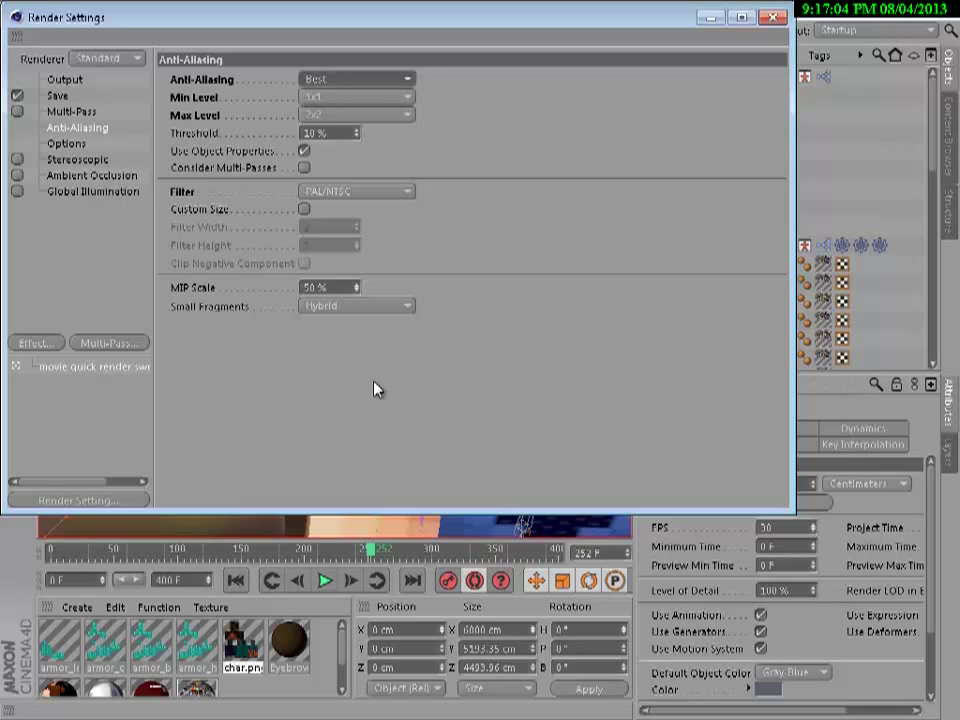
{"action": "key", "text": "Tab"}
{"action": "key", "text": "Tab"}
{"action": "key", "text": "space"}
{"action": "key", "text": "Down"}
{"action": "key", "text": "Up"}
{"action": "key", "text": "Return"}
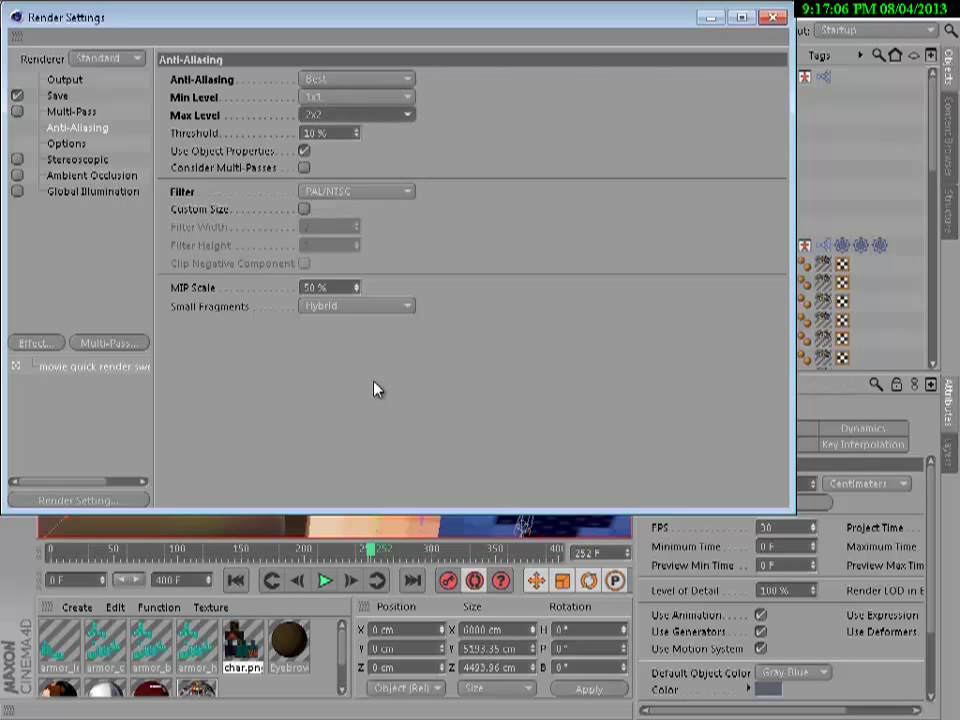
Step: Choose PAL/NTSC as the anti-aliasing filter
{"action": "key", "text": "Tab"}
{"action": "key", "text": "Tab"}
{"action": "key", "text": "Tab"}
{"action": "key", "text": "Tab"}
{"action": "key", "text": "space"}
{"action": "key", "text": "Up"}
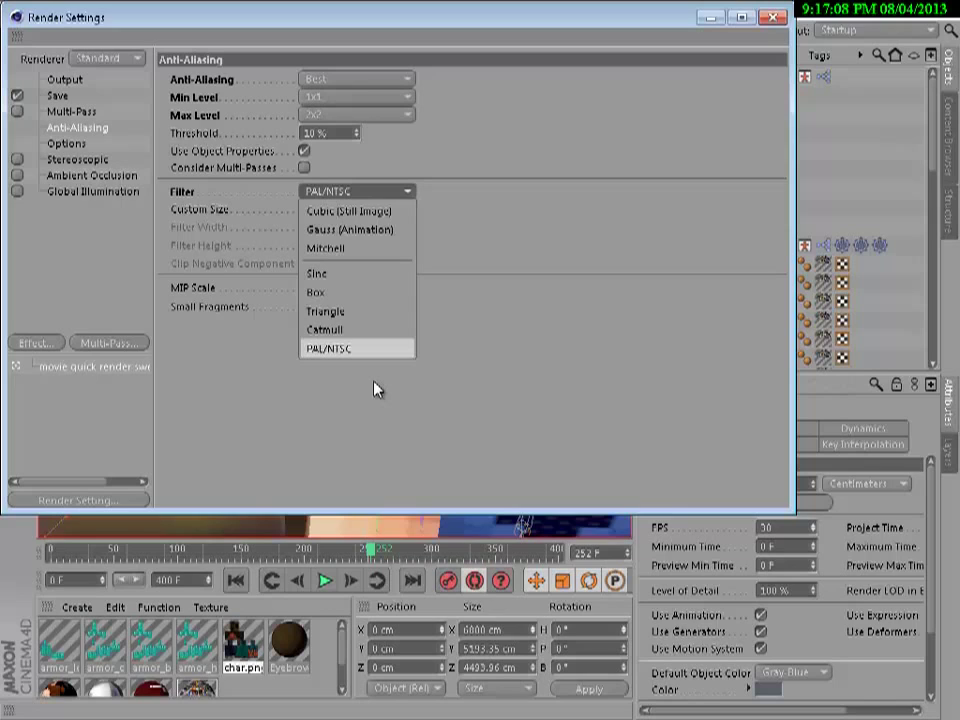
{"action": "key", "text": "Return"}
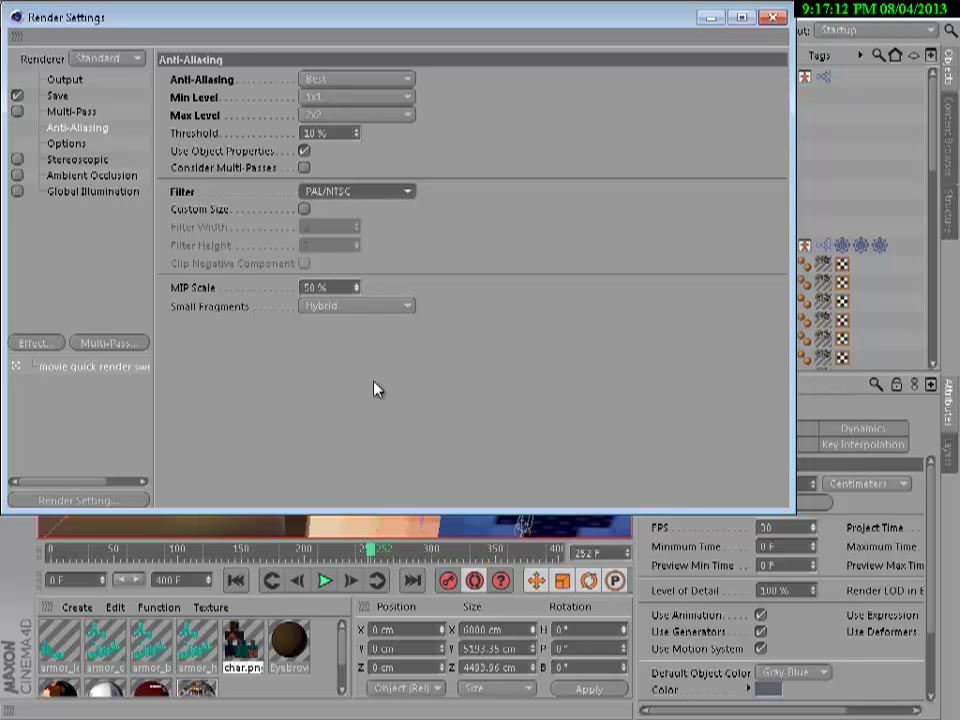
Step: Enable Ambient Occlusion and Global Illumination for the render and show the Ambient Occlusion settings
{"action": "key", "text": "Down"}
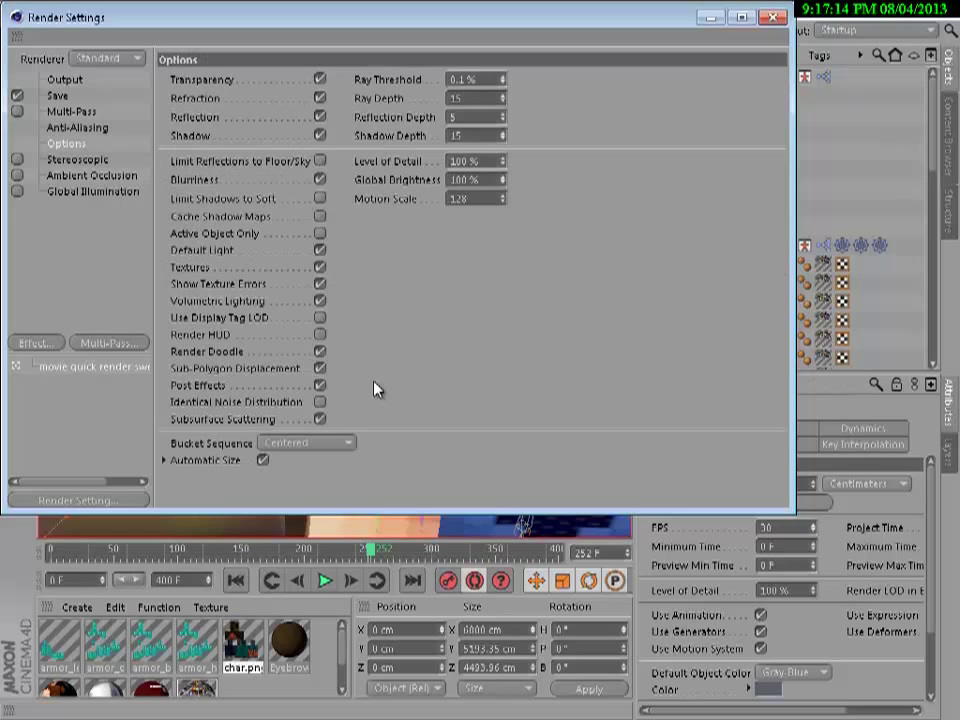
{"action": "key", "text": "Down"}
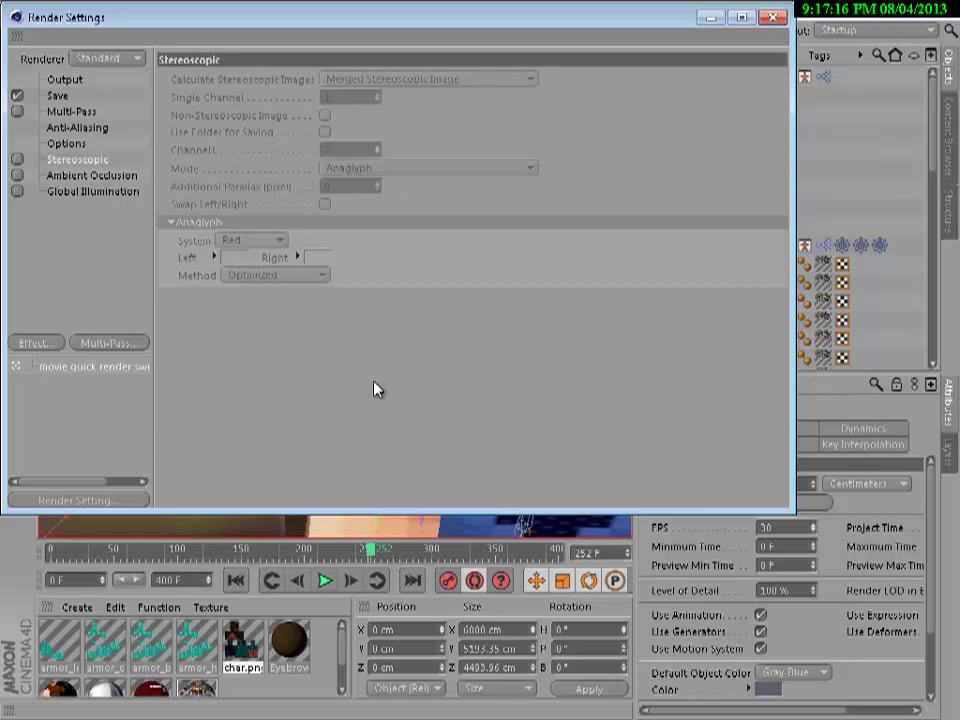
{"action": "key", "text": "Menu"}
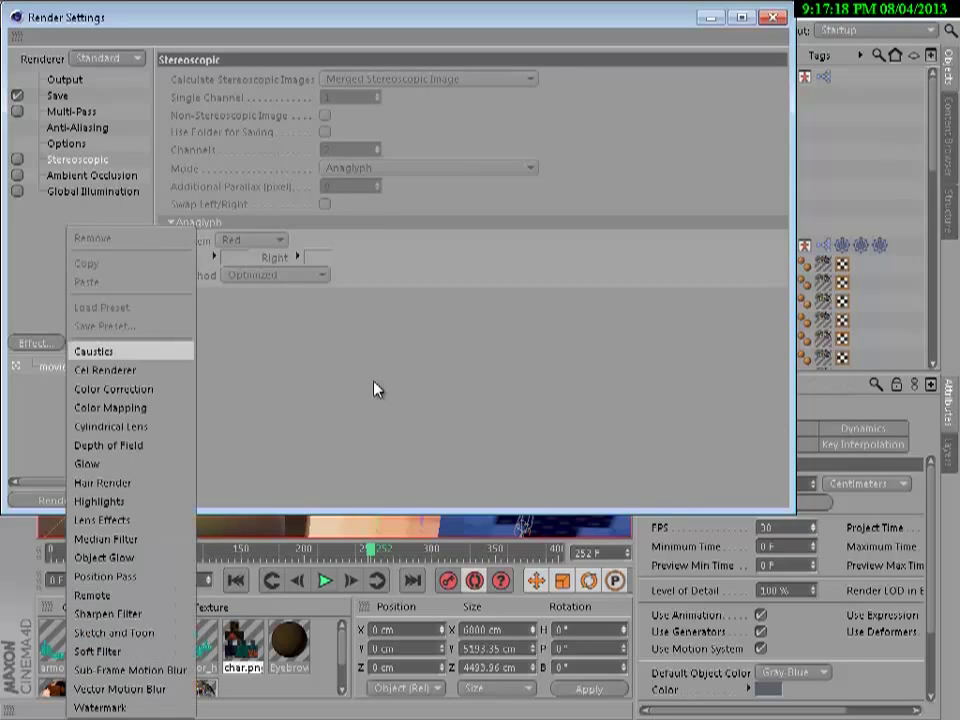
{"action": "key", "text": "Escape"}
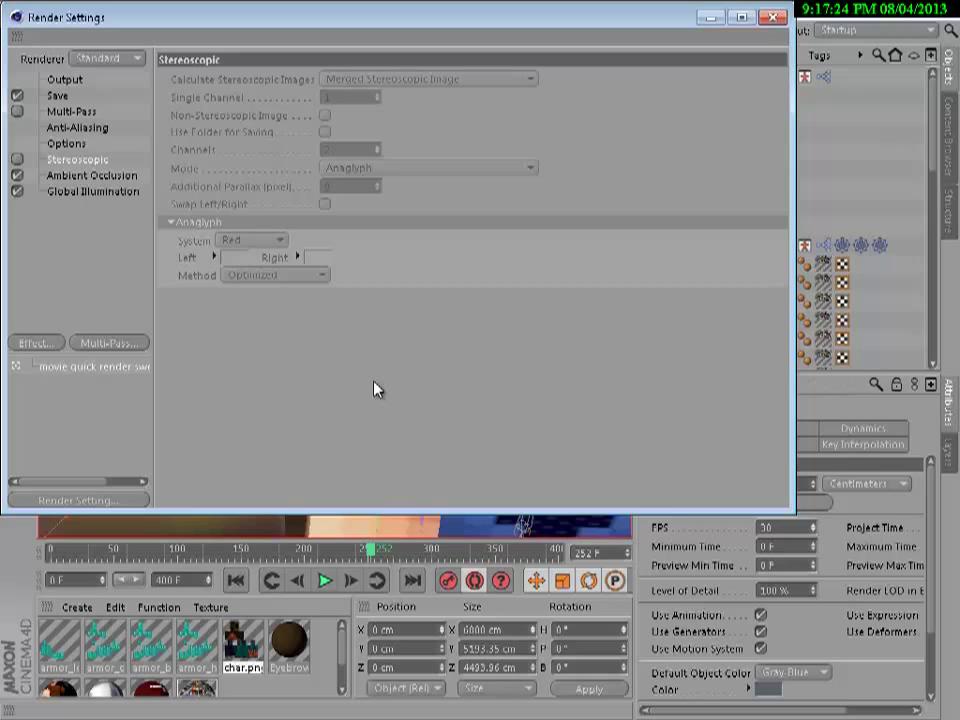
{"action": "key", "text": "Down"}
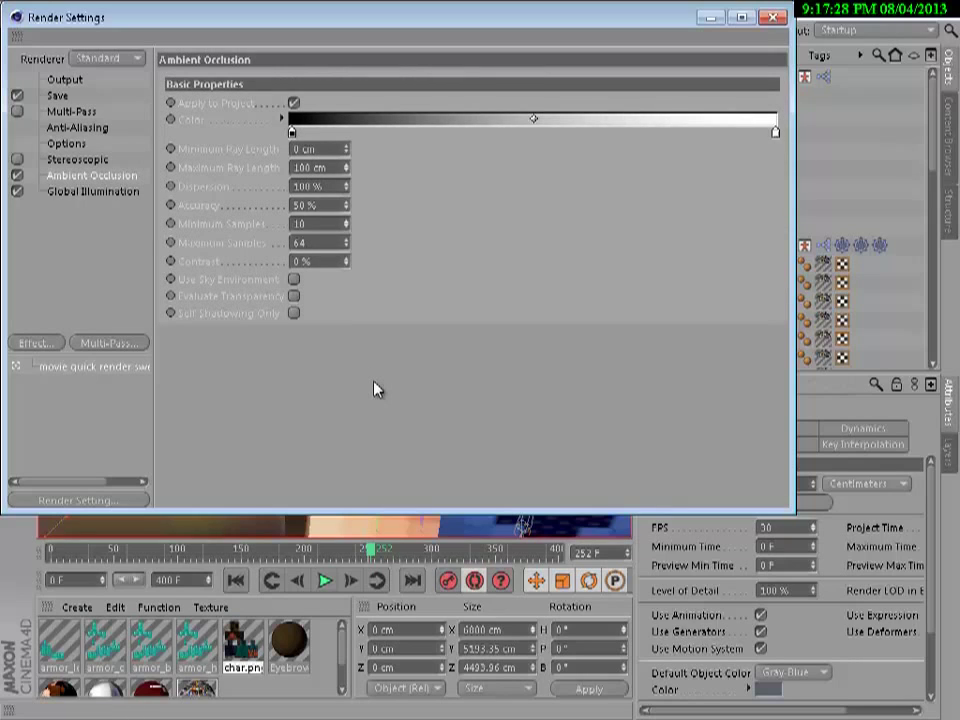
Step: Set the Global Illumination mode to IR + QMC (Still Image)
{"action": "key", "text": "Down"}
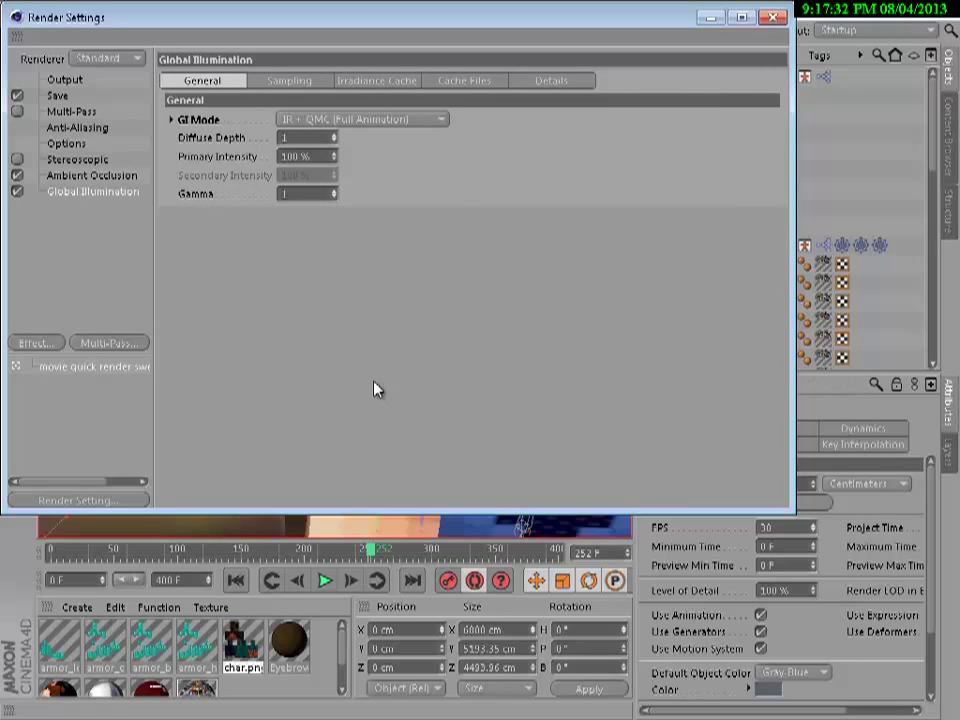
{"action": "left_click", "coordinate": [362, 119]}
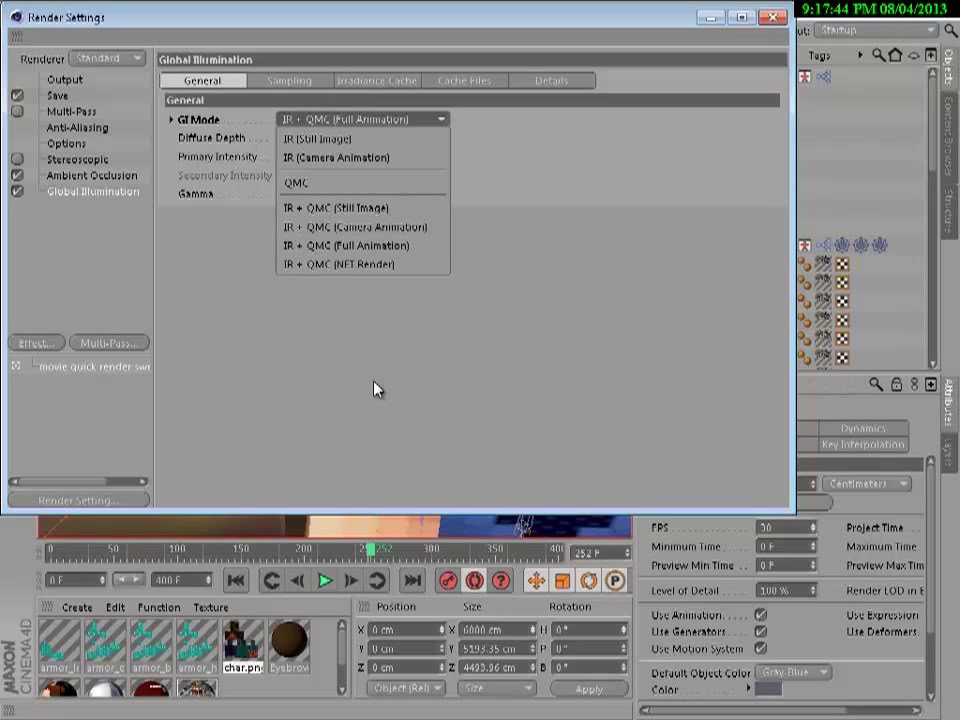
{"action": "key", "text": "Up"}
{"action": "key", "text": "Up"}
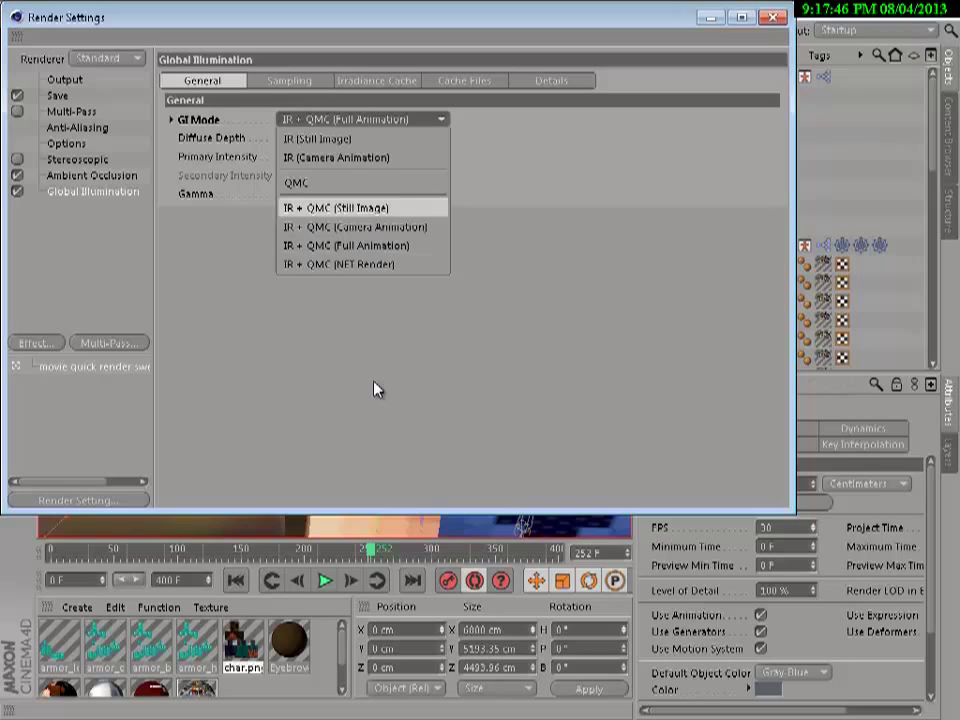
{"action": "key", "text": "Return"}
Step: Choose the Samples level in the Global Illumination sampling settings
{"action": "key", "text": "Right"}
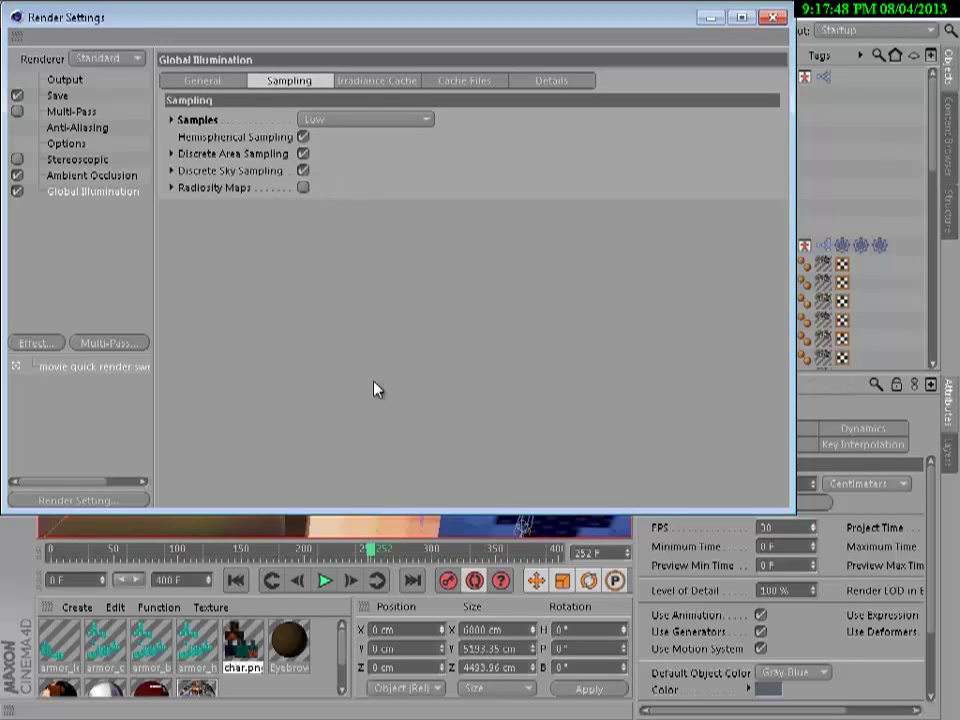
{"action": "key", "text": "Return"}
{"action": "key", "text": "Down"}
{"action": "key", "text": "Down"}
{"action": "key", "text": "Down"}
{"action": "key", "text": "Return"}
Step: Set the irradiance cache's record density to Low
{"action": "key", "text": "Right"}
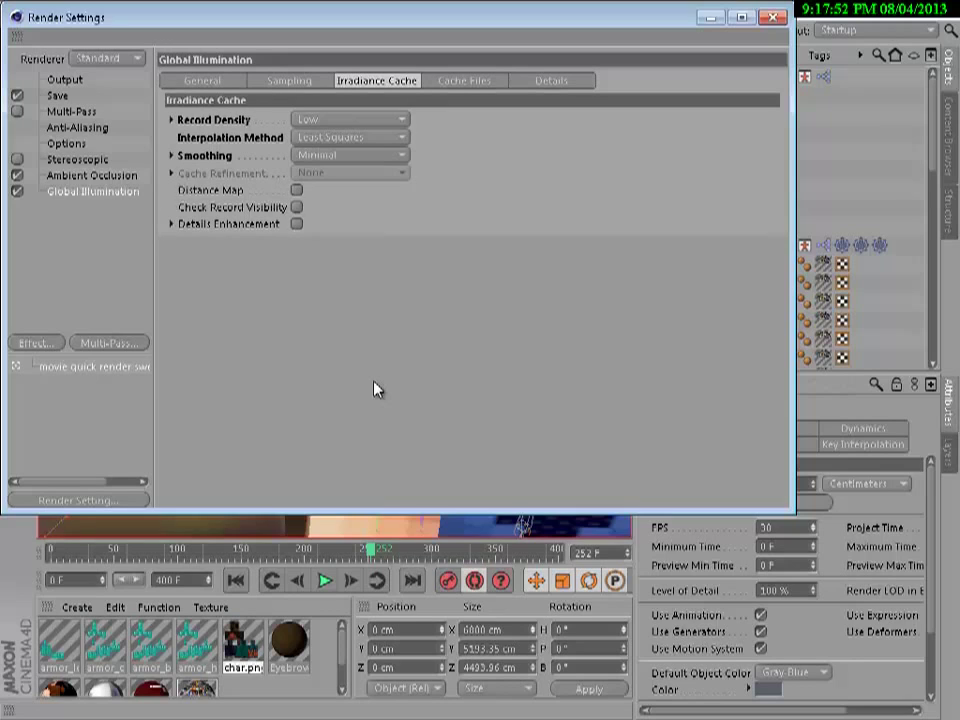
{"action": "key", "text": "Return"}
{"action": "key", "text": "Down"}
{"action": "key", "text": "Down"}
{"action": "key", "text": "Down"}
{"action": "key", "text": "Return"}
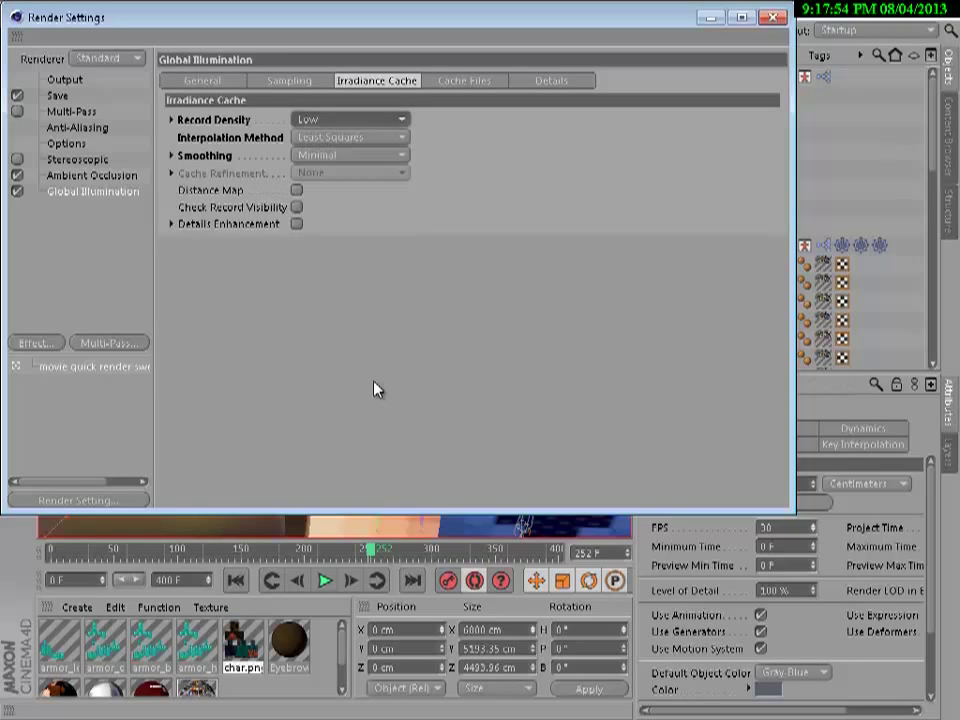
Step: Use Least Squares interpolation and Minimal smoothing for the irradiance cache, and close the render settings
{"action": "key", "text": "Tab"}
{"action": "key", "text": "Return"}
{"action": "key", "text": "Return"}
{"action": "key", "text": "Tab"}
{"action": "key", "text": "space"}
{"action": "key", "text": "Down"}
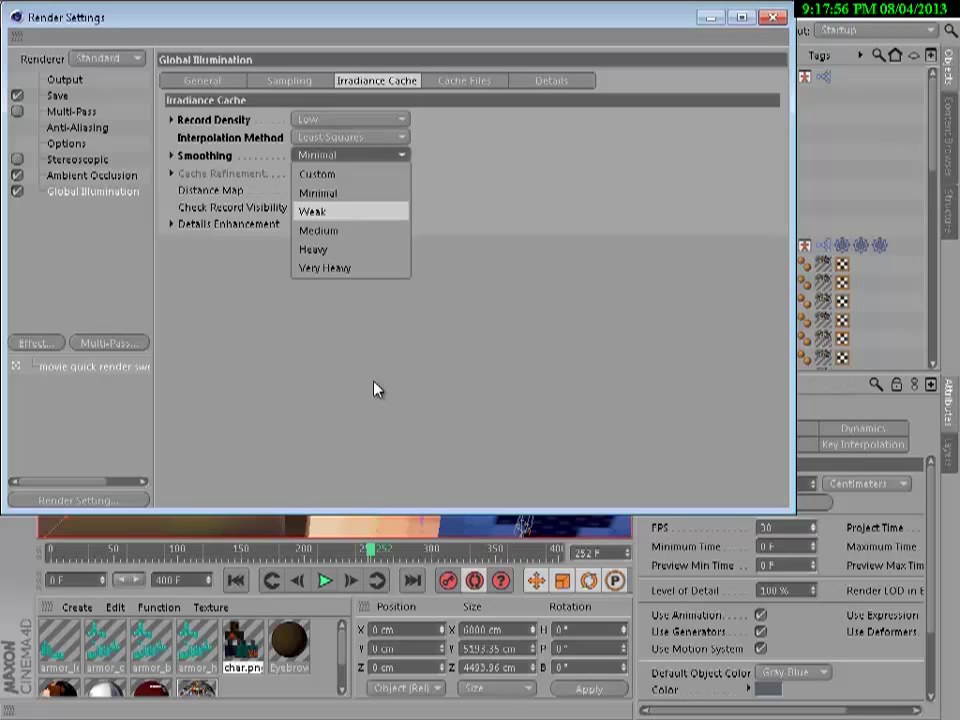
{"action": "key", "text": "Up"}
{"action": "key", "text": "Return"}
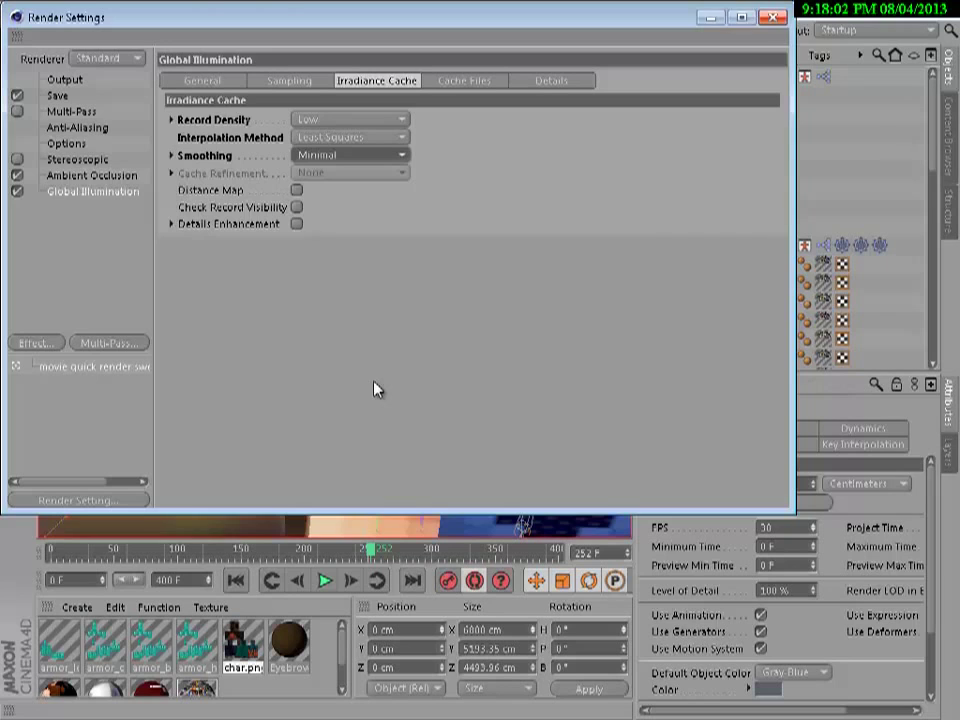
{"action": "key", "text": "alt+F4"}
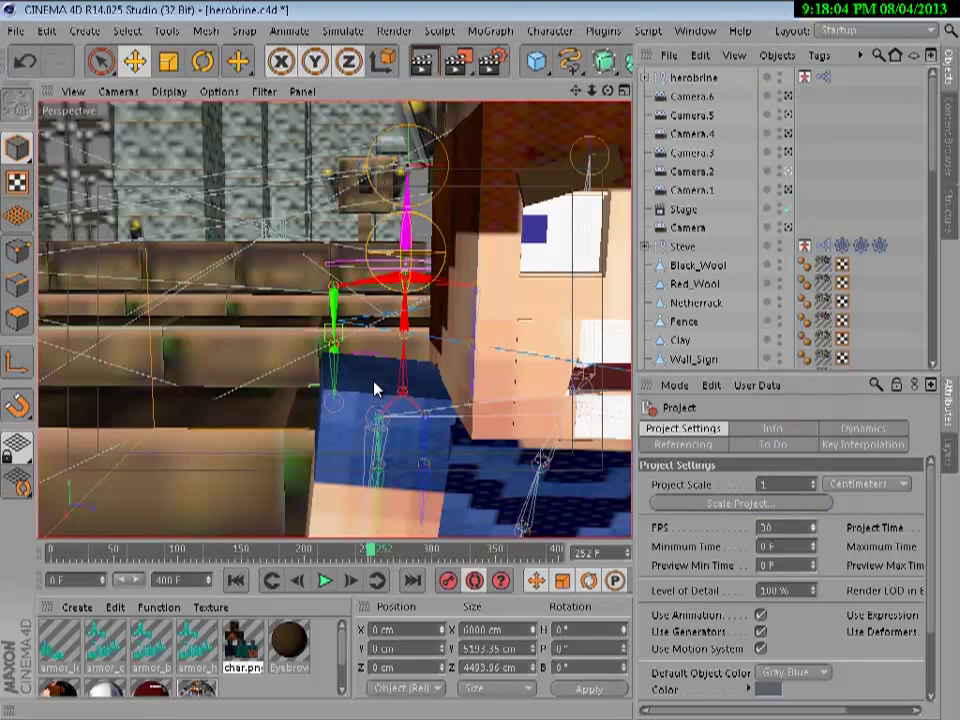
Step: Add a light and an Array object to the scene, and make the light a child of the array
{"action": "scroll", "coordinate": [764, 218], "scroll_direction": "down", "scroll_amount": 9}
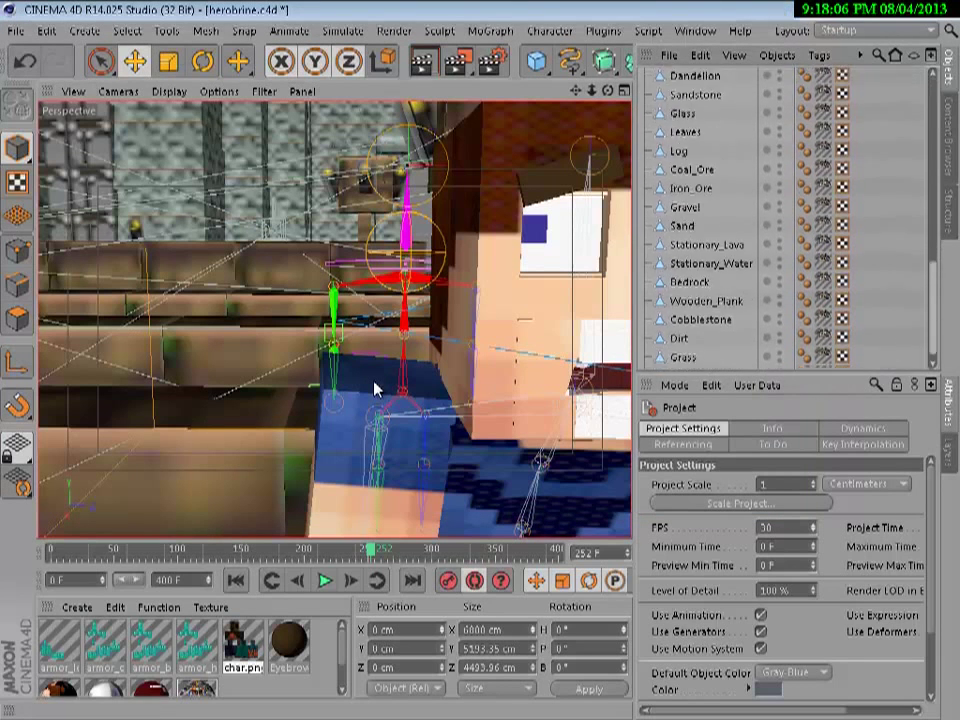
{"action": "scroll", "coordinate": [764, 218], "scroll_direction": "up", "scroll_amount": 9}
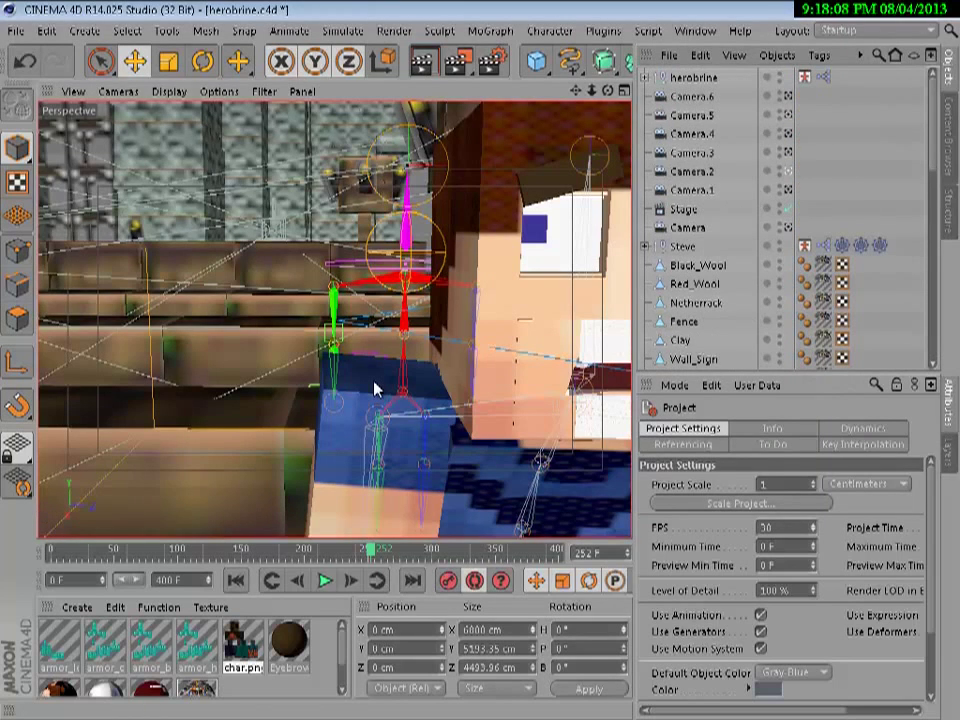
{"action": "left_click_drag", "start_coordinate": [404, 61], "coordinate": [238, 61]}
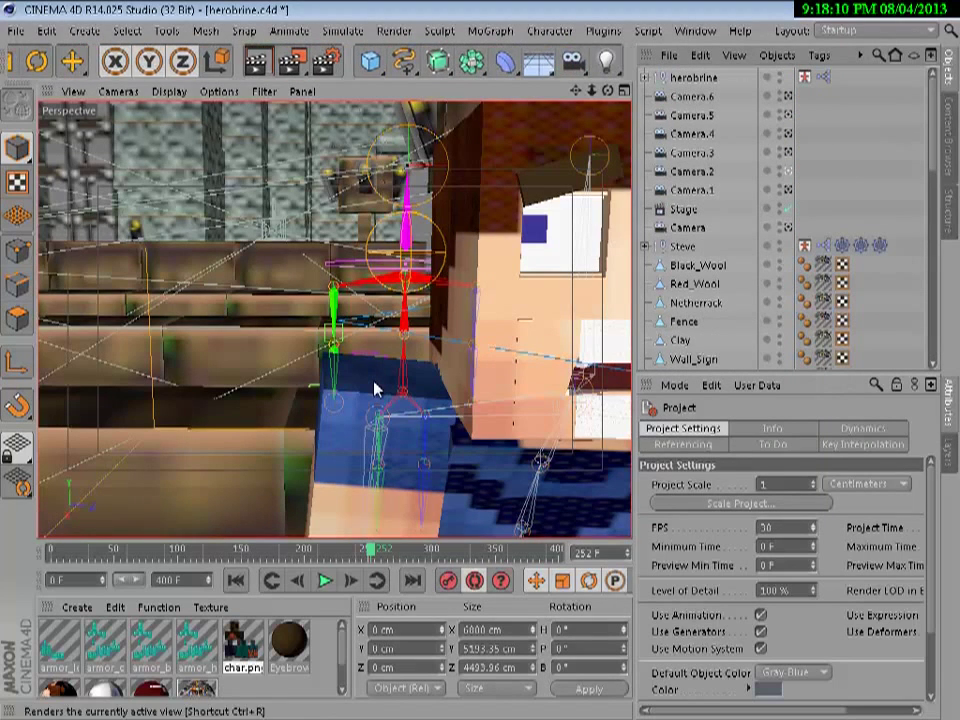
{"action": "left_click", "coordinate": [606, 61]}
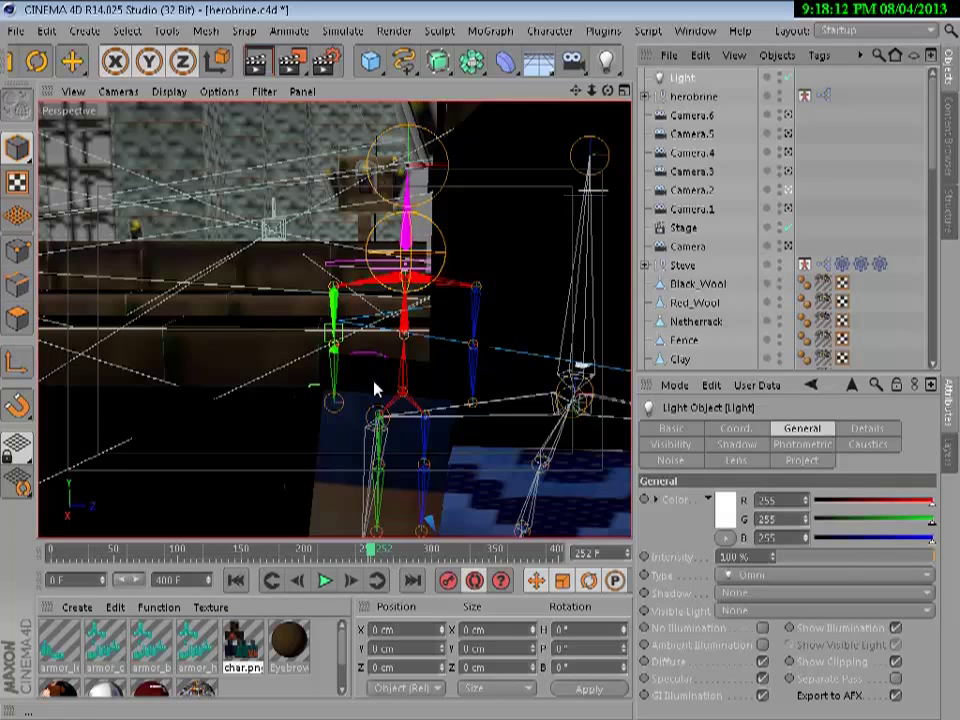
{"action": "left_click", "coordinate": [471, 60]}
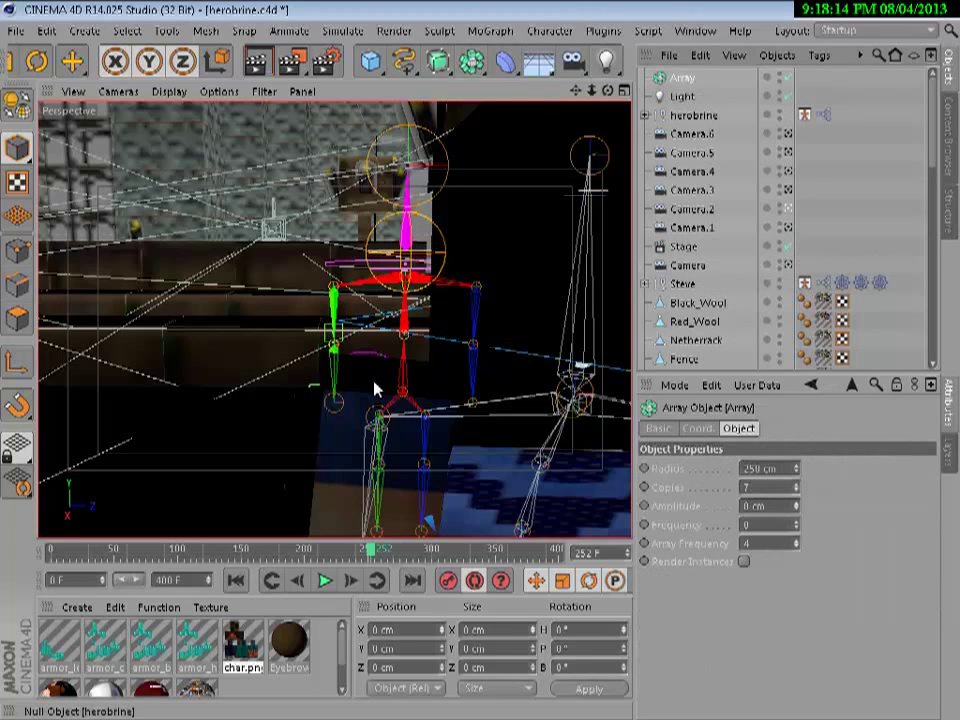
{"action": "left_click_drag", "start_coordinate": [682, 96], "coordinate": [682, 77]}
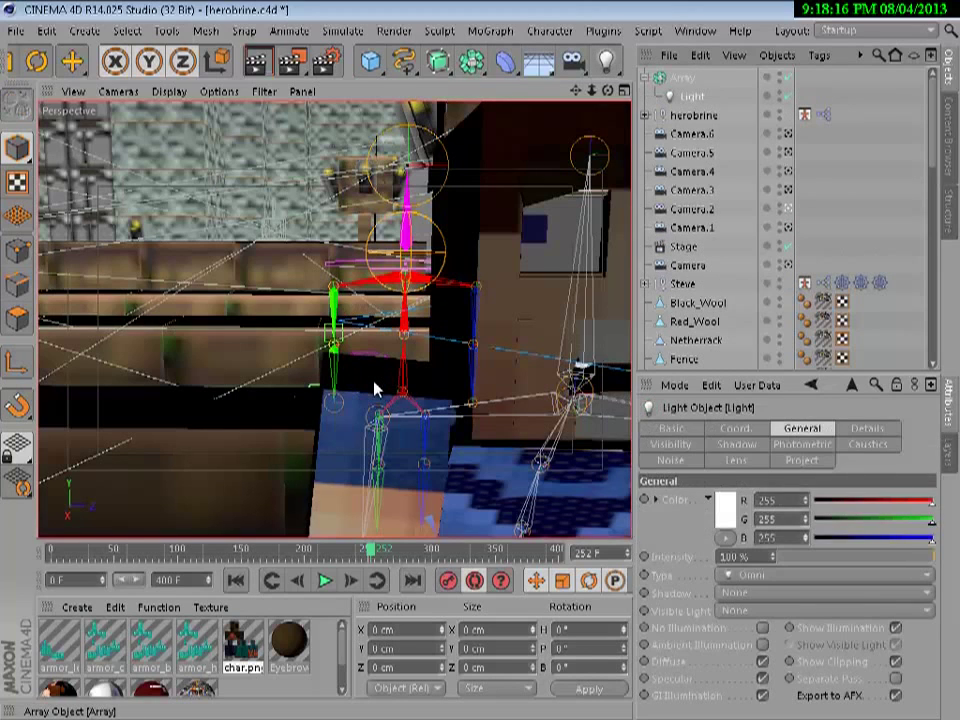
Step: Move the light array to about Y 2535 cm and Z -1197 cm
{"action": "left_click", "coordinate": [682, 77]}
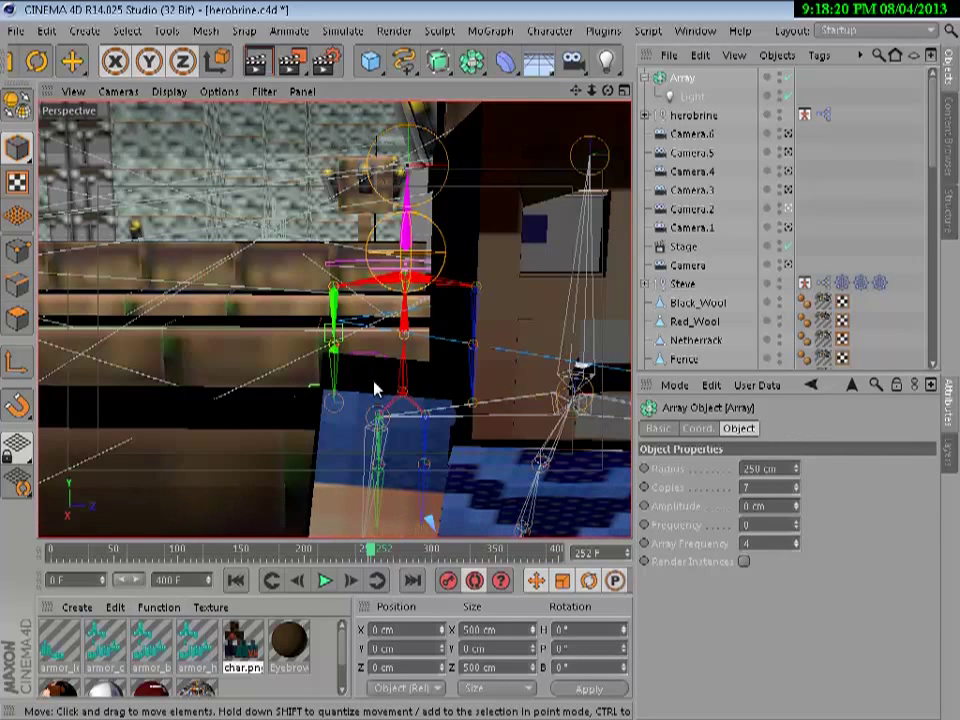
{"action": "key", "text": "o"}
{"action": "left_click_drag", "start_coordinate": [334, 240], "coordinate": [334, 117]}
{"action": "left_click_drag", "start_coordinate": [375, 390], "coordinate": [375, 390]}
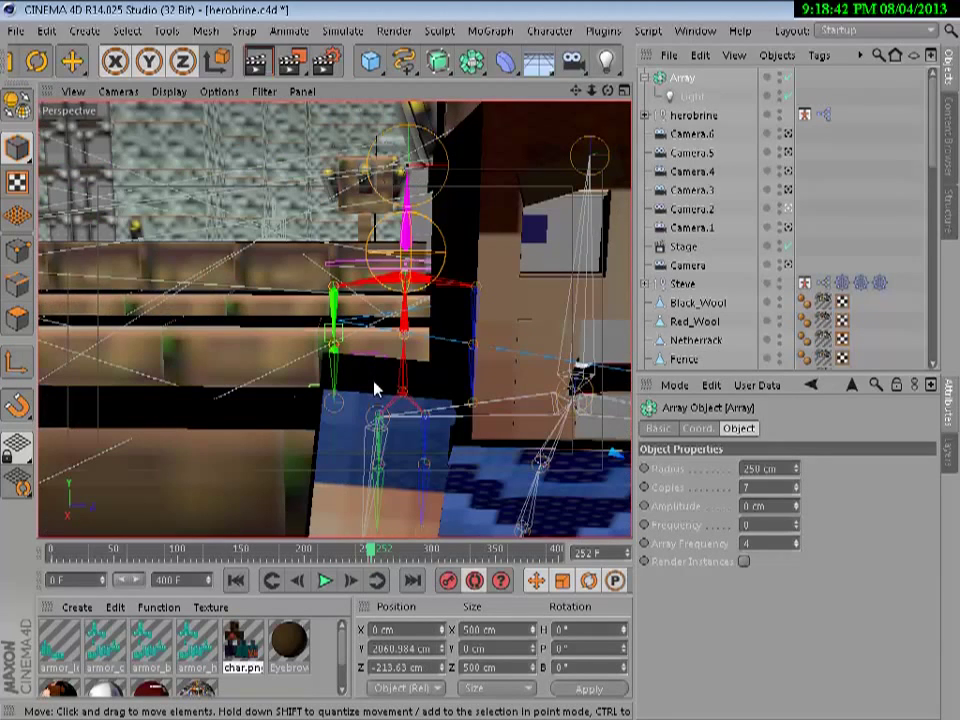
{"action": "left_click", "coordinate": [375, 390]}
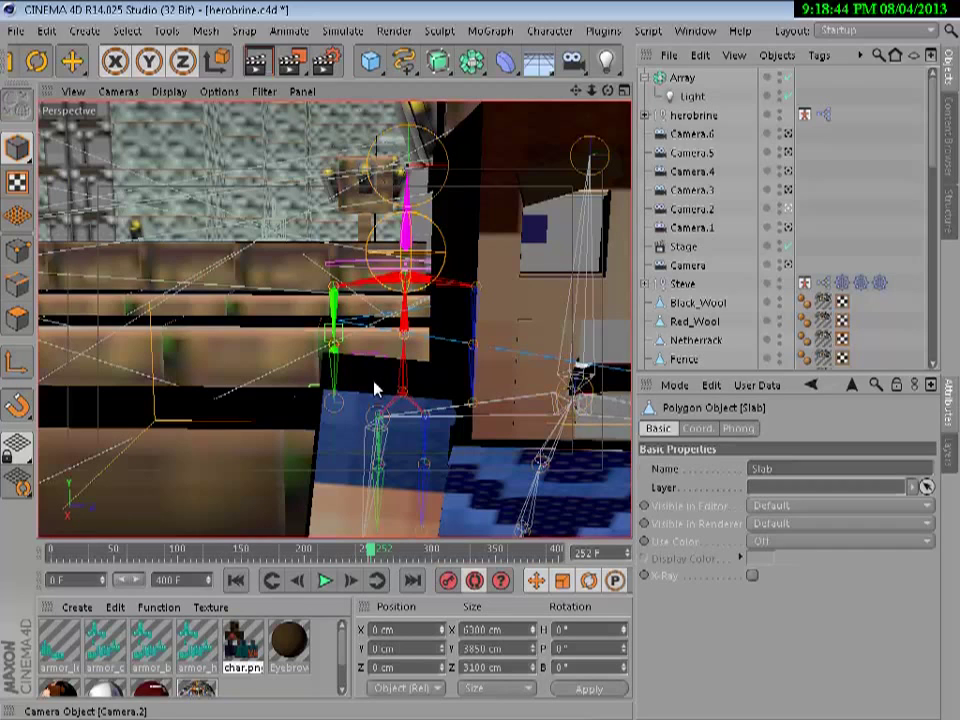
{"action": "left_click", "coordinate": [375, 390]}
{"action": "left_click_drag", "start_coordinate": [375, 390], "coordinate": [375, 390]}
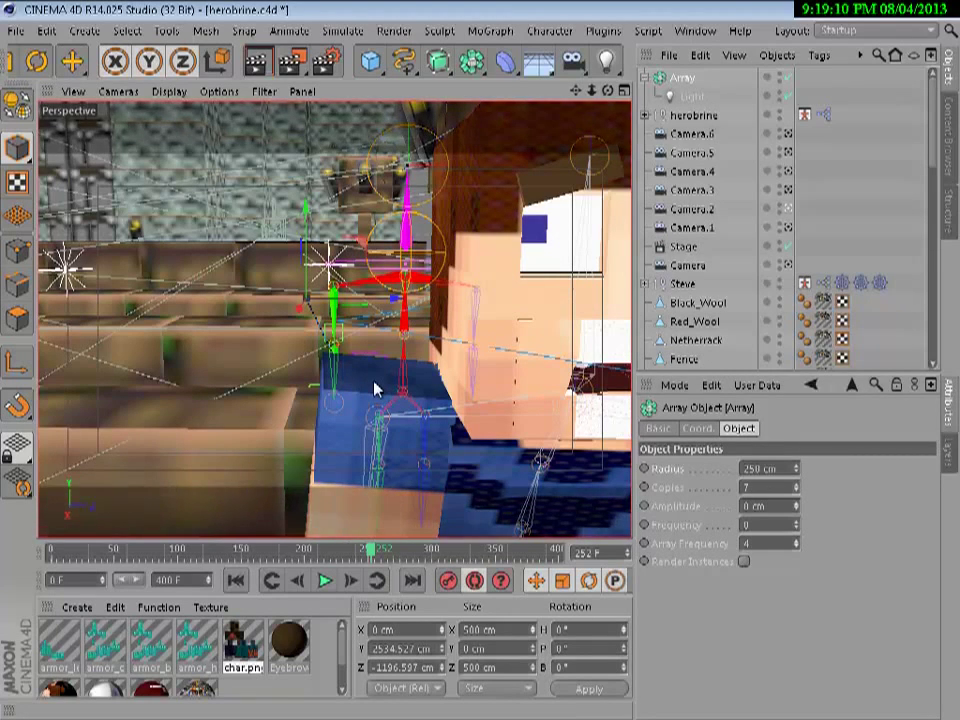
Step: Set the array to 73 copies with a 358 cm radius and raise it to about Y 3297 cm
{"action": "key", "text": "F8"}
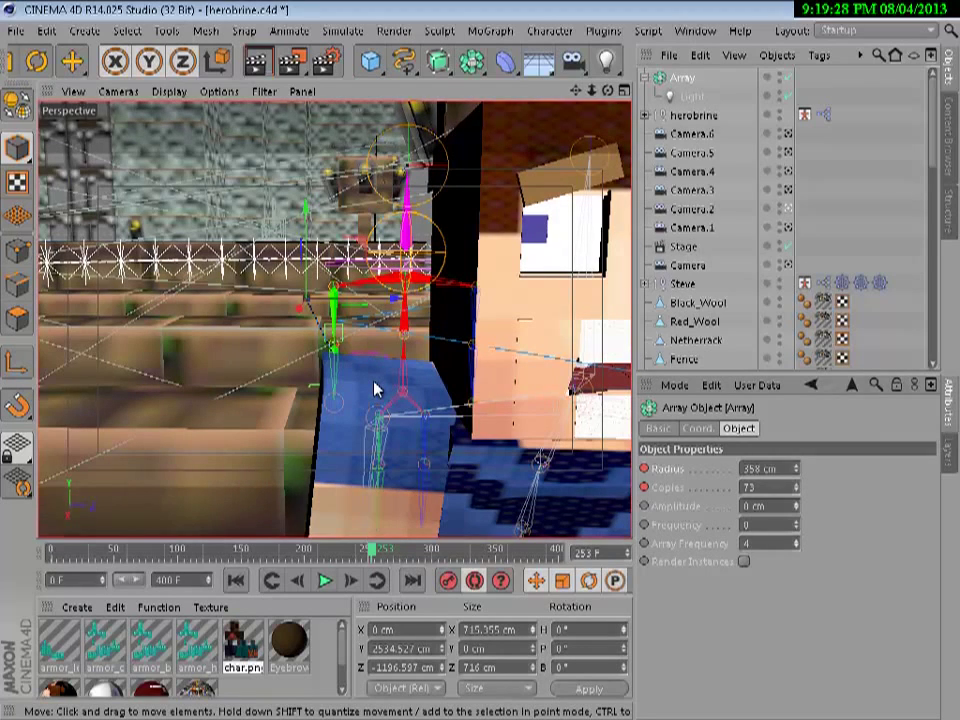
{"action": "left_click_drag", "start_coordinate": [306, 208], "coordinate": [306, 4]}
{"action": "left_click_drag", "start_coordinate": [375, 390], "coordinate": [375, 386]}
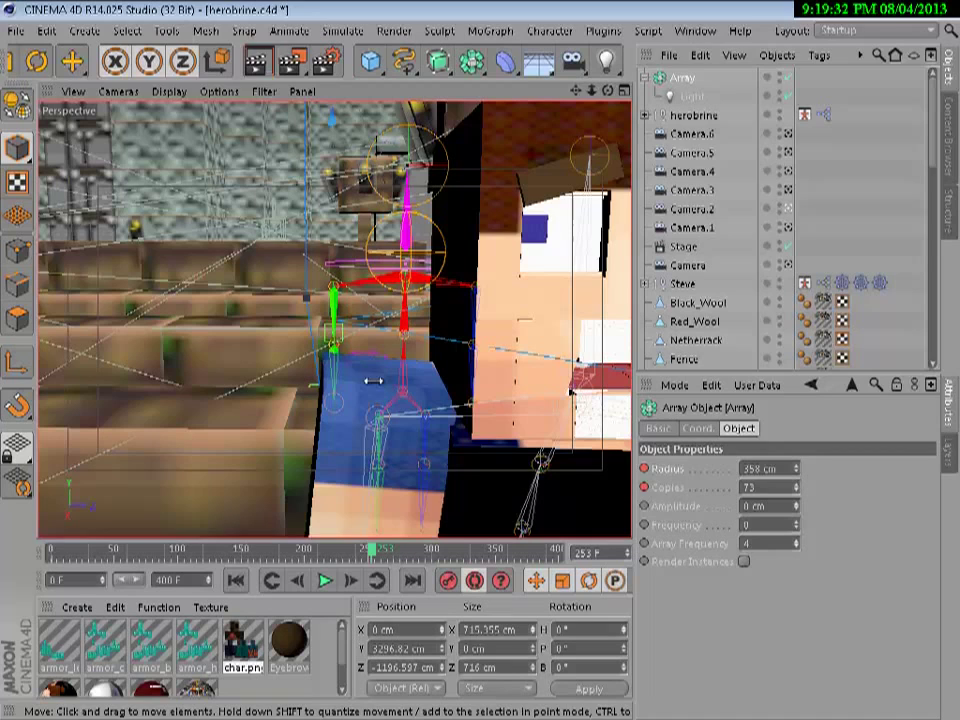
Step: Set the color of the light inside the array to a pale orange with RGB 239, 181, 104
{"action": "left_click", "coordinate": [375, 390]}
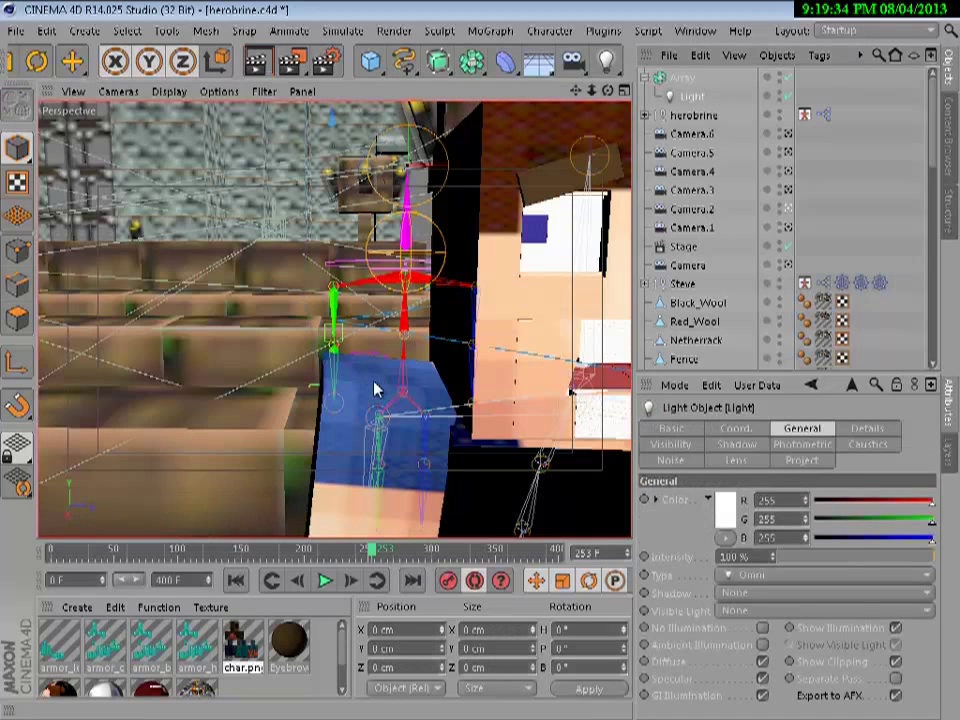
{"action": "left_click", "coordinate": [725, 510]}
{"action": "left_click", "coordinate": [698, 430]}
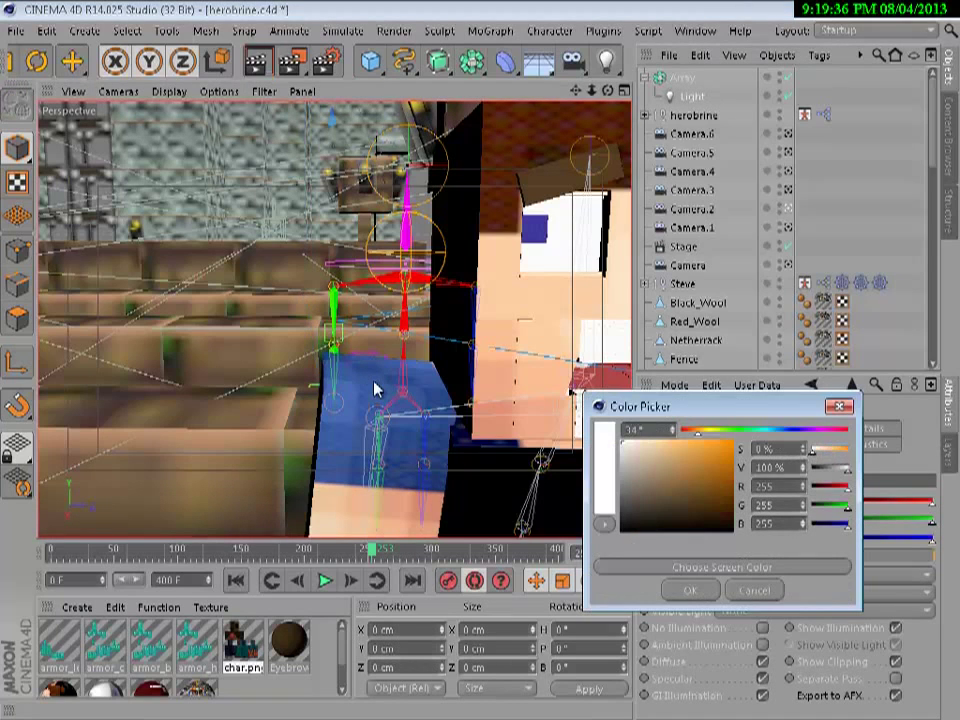
{"action": "left_click", "coordinate": [684, 446]}
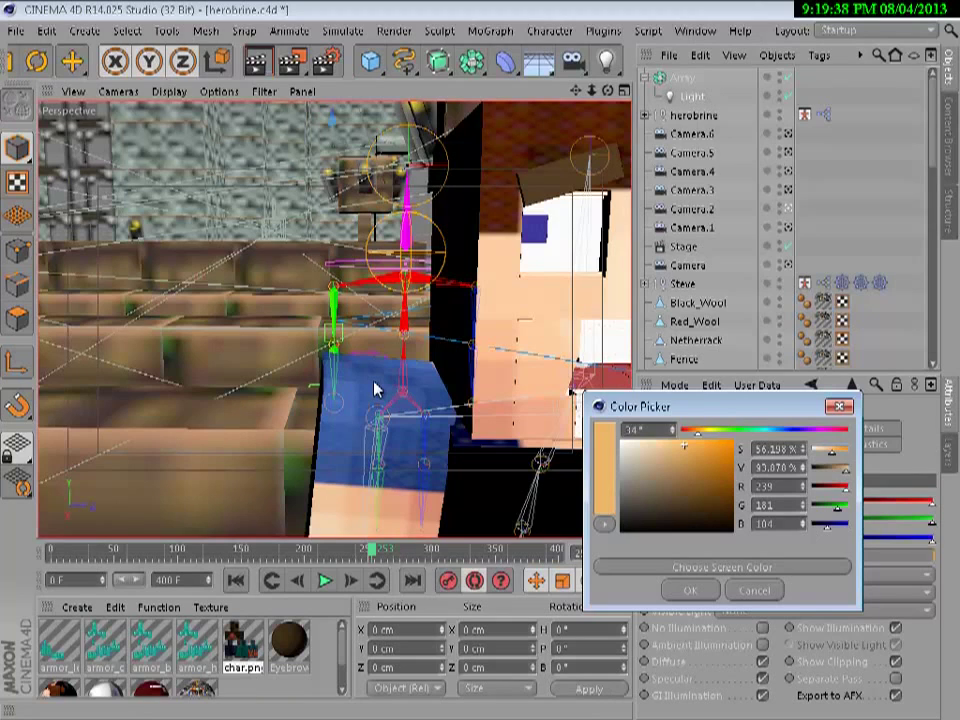
{"action": "left_click", "coordinate": [690, 590]}
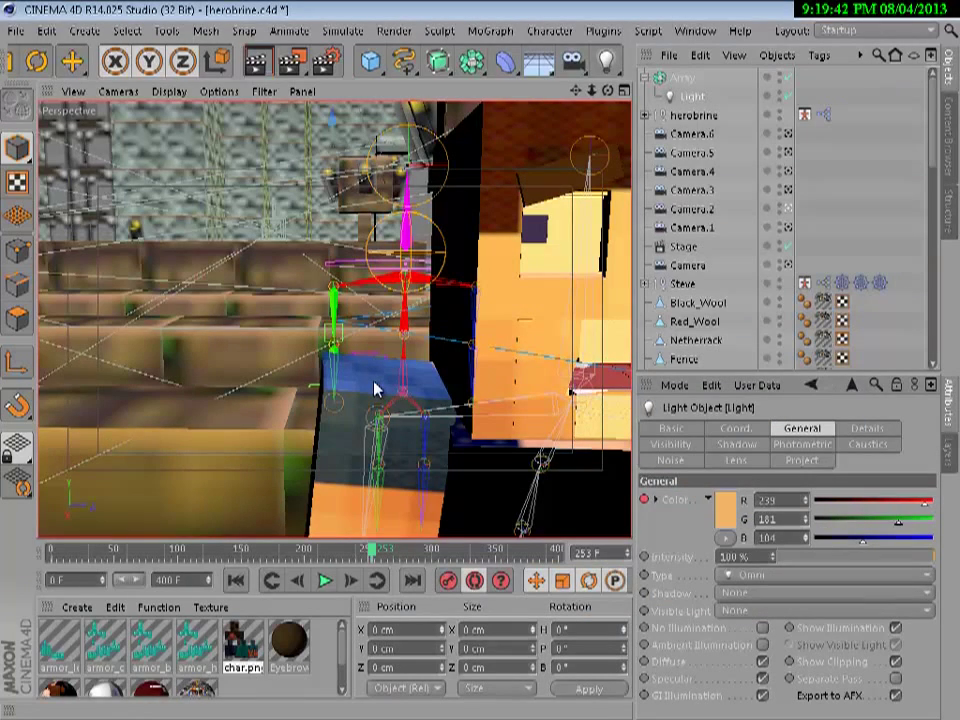
Step: Set the light's intensity to 50% and its shadow type to Shadow Maps (Soft)
{"action": "left_click", "coordinate": [855, 556]}
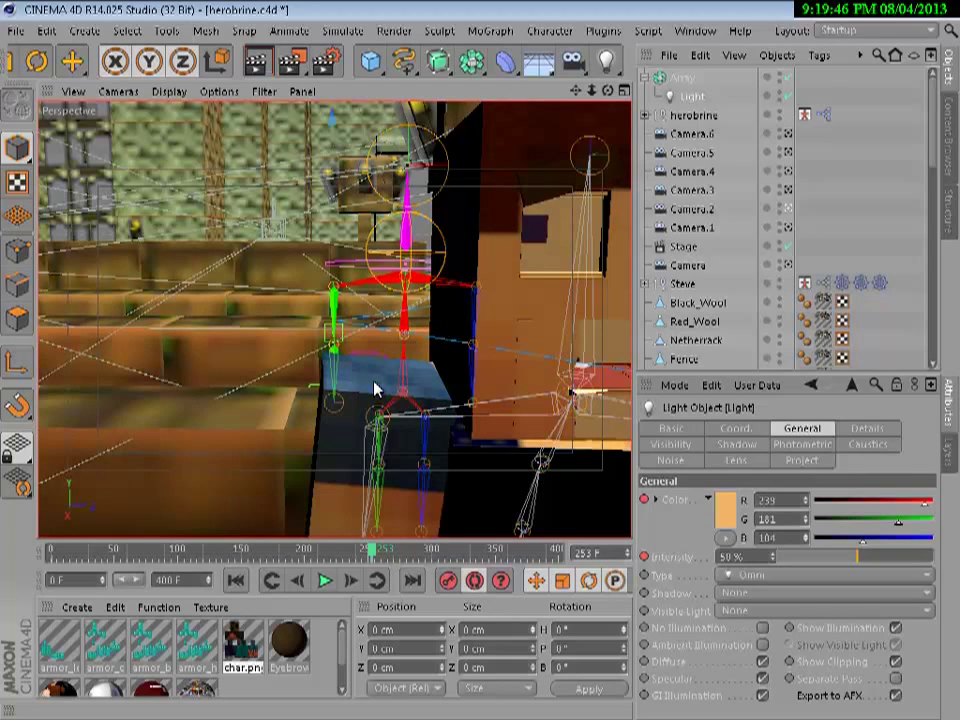
{"action": "left_click", "coordinate": [825, 592]}
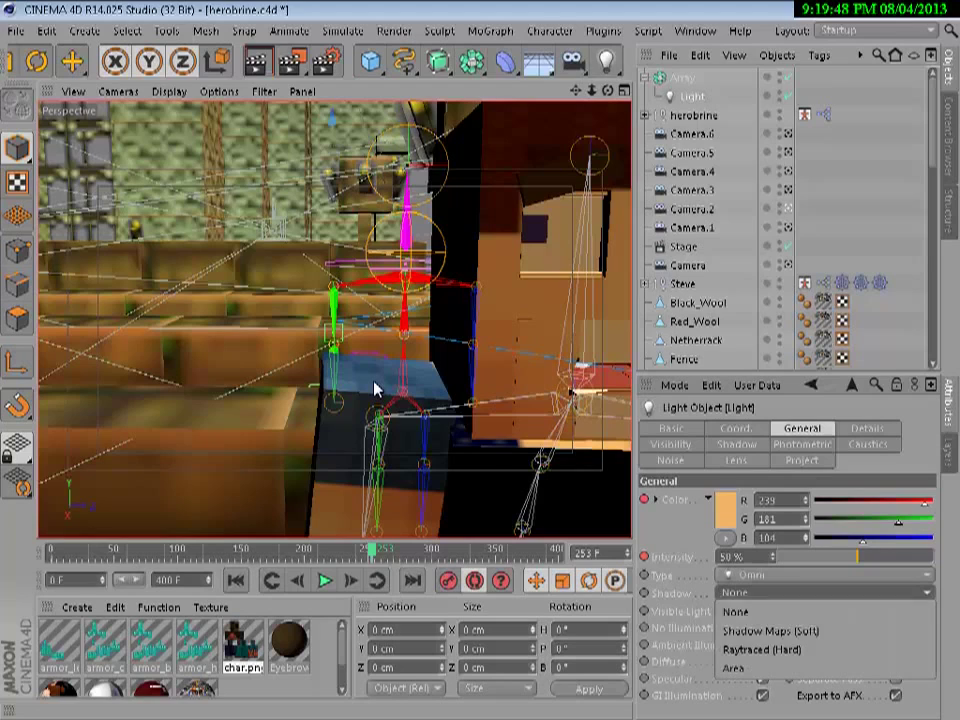
{"action": "left_click", "coordinate": [770, 631]}
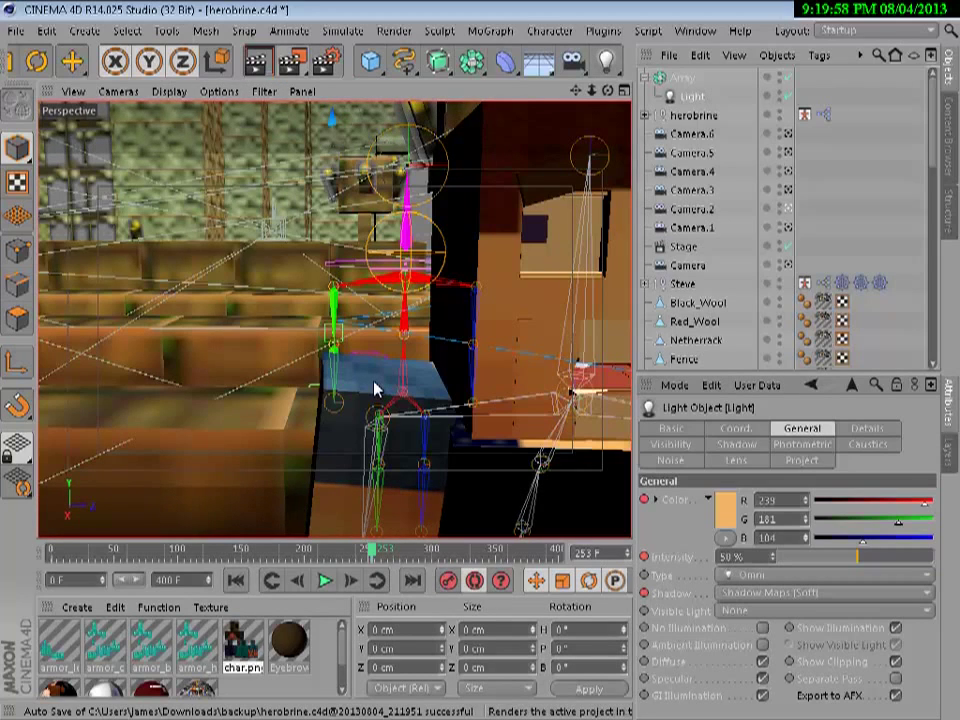
Step: Try to render the scene in the Picture Viewer
{"action": "key", "text": "shift+r"}
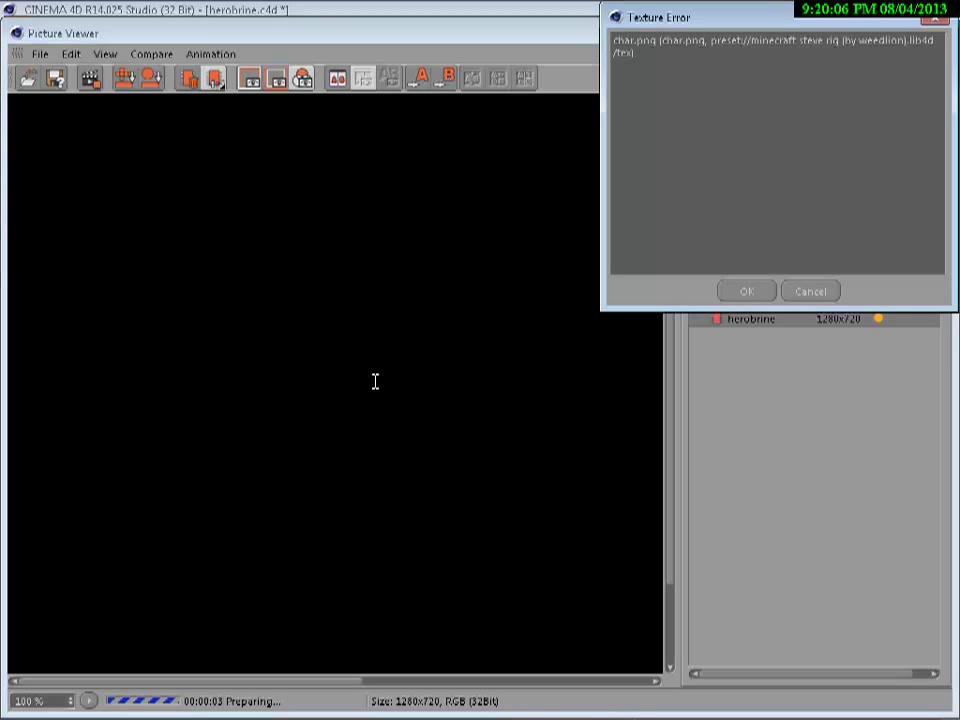
{"action": "key", "text": "Return"}
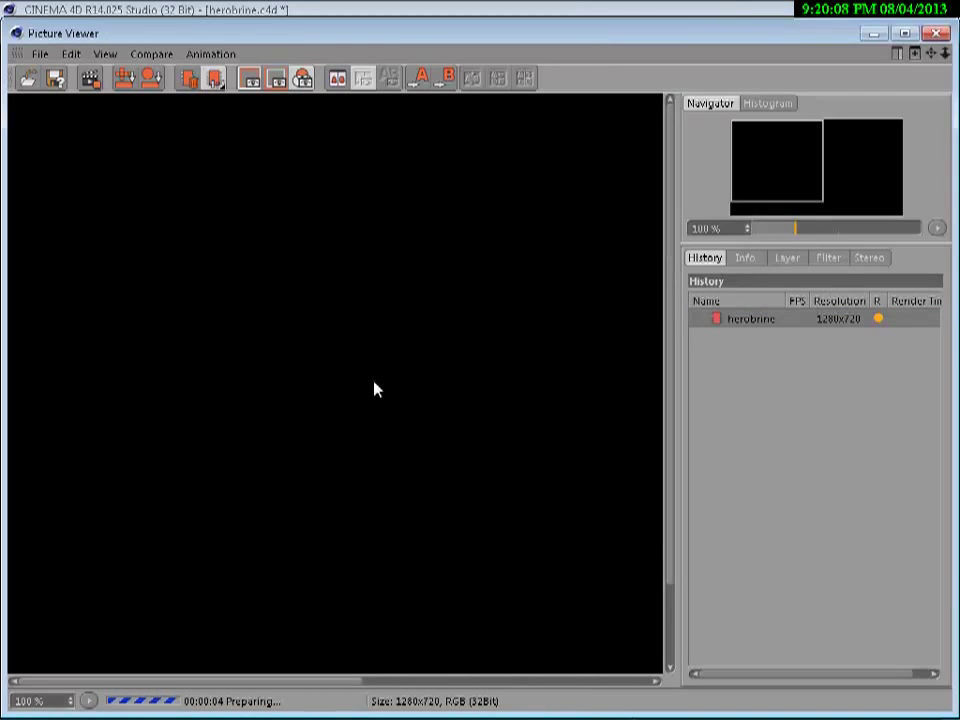
{"action": "key", "text": "Escape"}
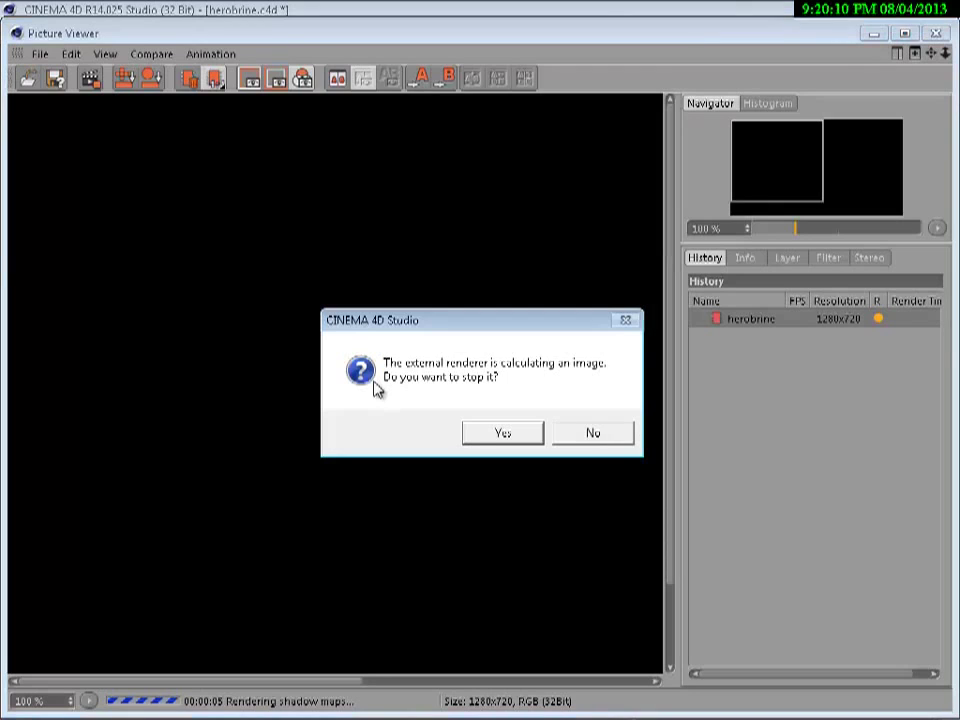
{"action": "key", "text": "Return"}
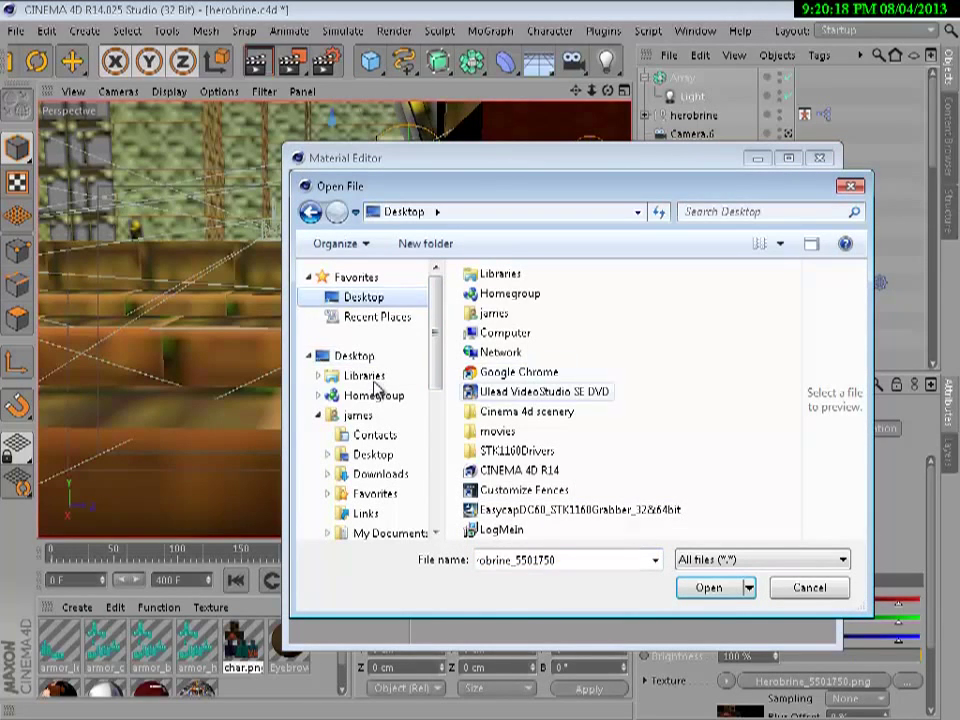
Step: Load the Herobrine_5501750 image from the Downloads folder as the char.png material's Color and Alpha textures
{"action": "left_click", "coordinate": [380, 473]}
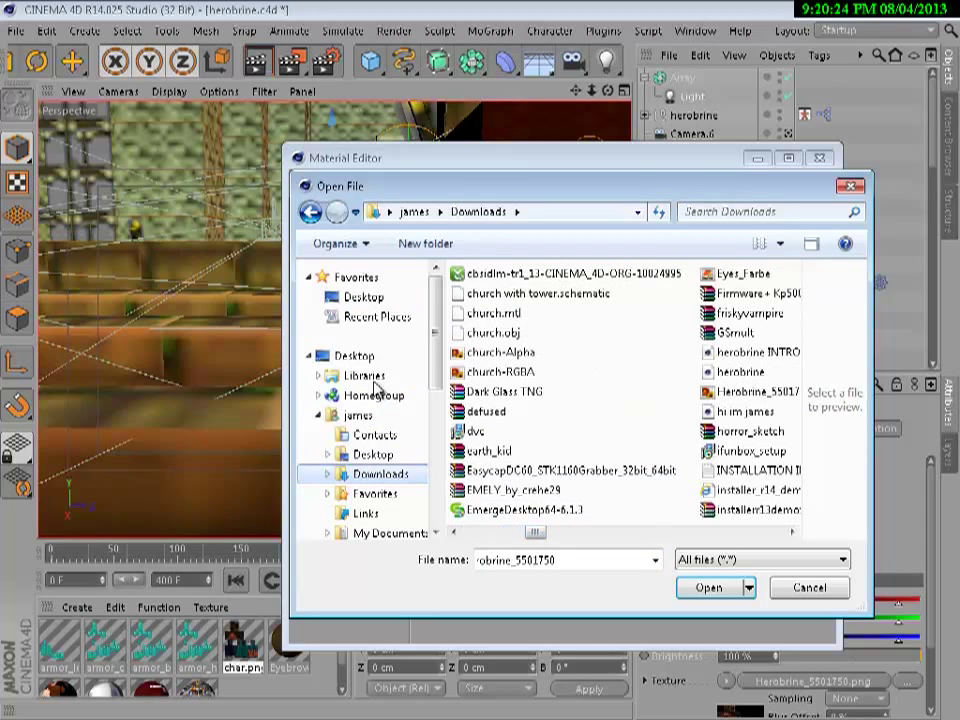
{"action": "key", "text": "Return"}
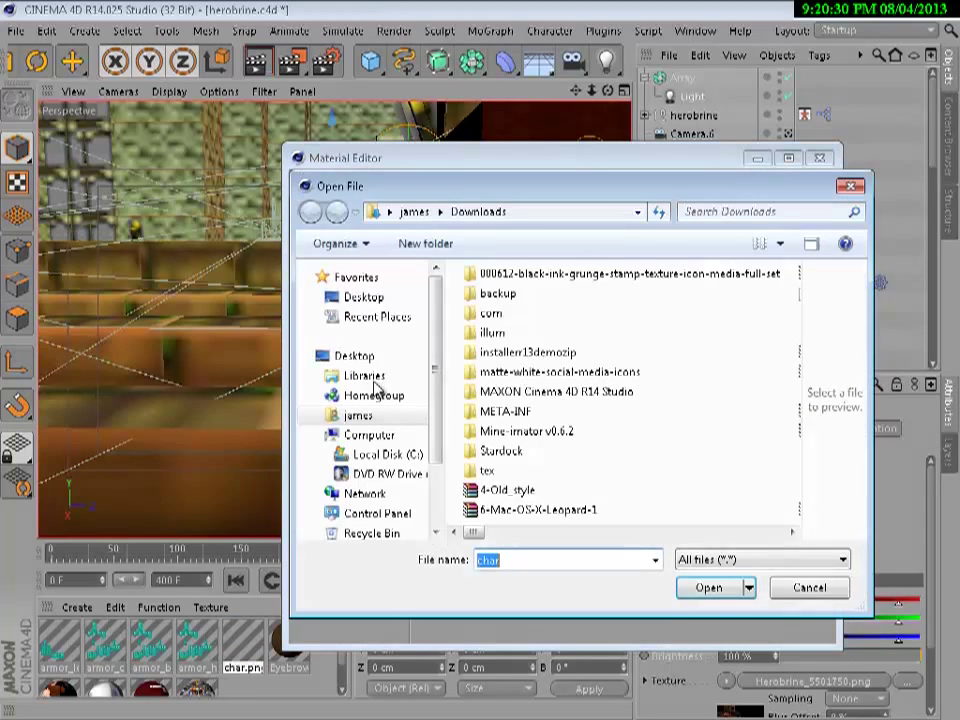
{"action": "left_click_drag", "start_coordinate": [474, 532], "coordinate": [524, 532]}
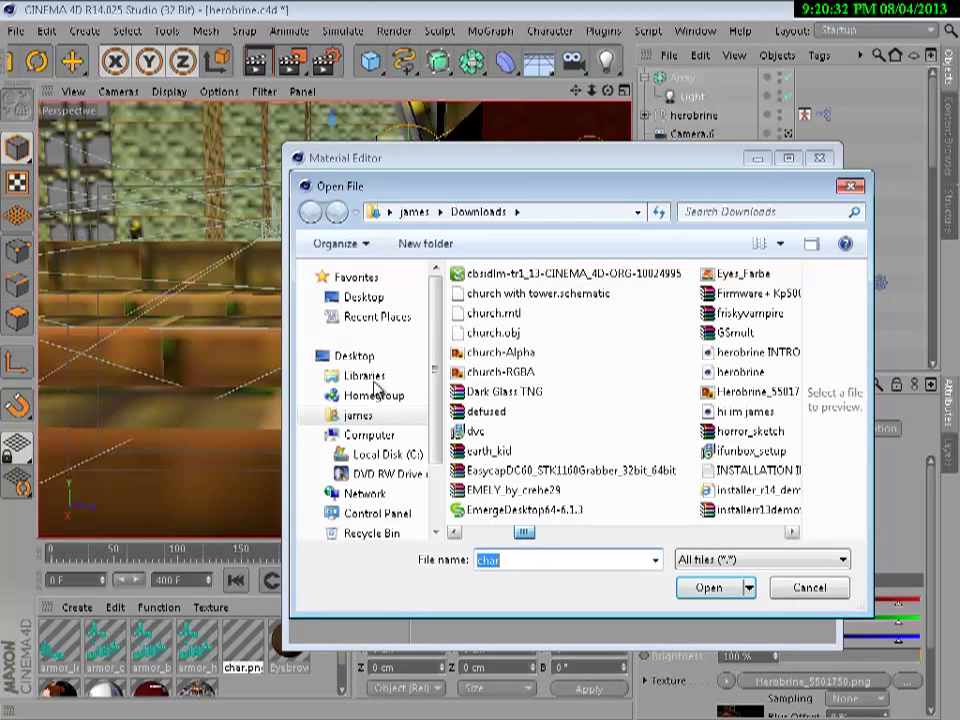
{"action": "double_click", "coordinate": [750, 391]}
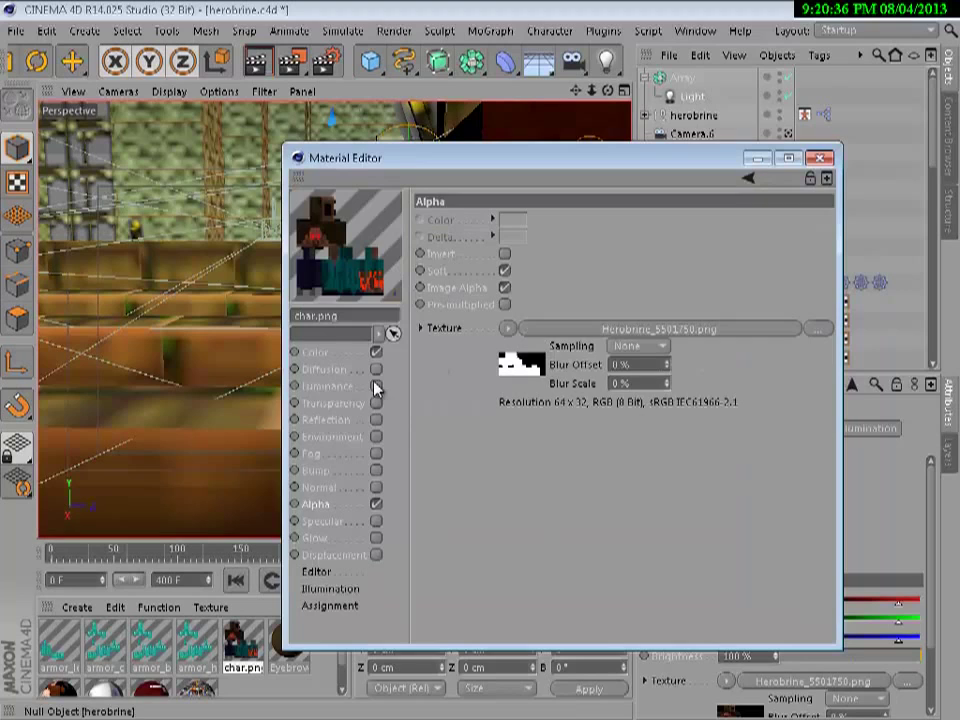
Step: Check the Diffusion, Color and Alpha channels of the char.png material and close its editor
{"action": "left_click_drag", "start_coordinate": [540, 158], "coordinate": [535, 355]}
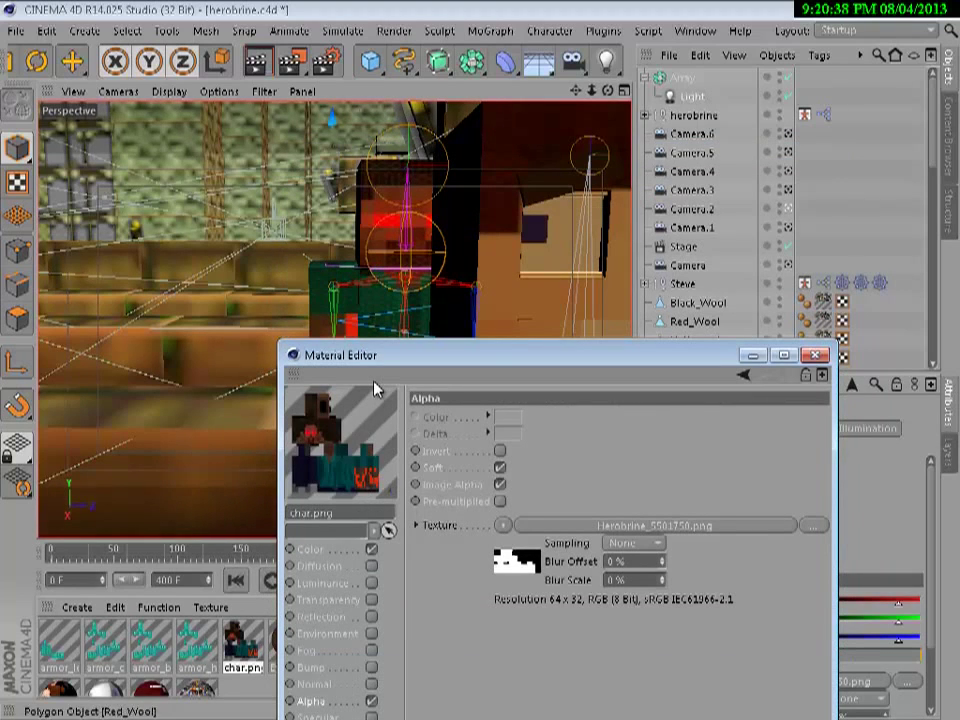
{"action": "left_click", "coordinate": [319, 566]}
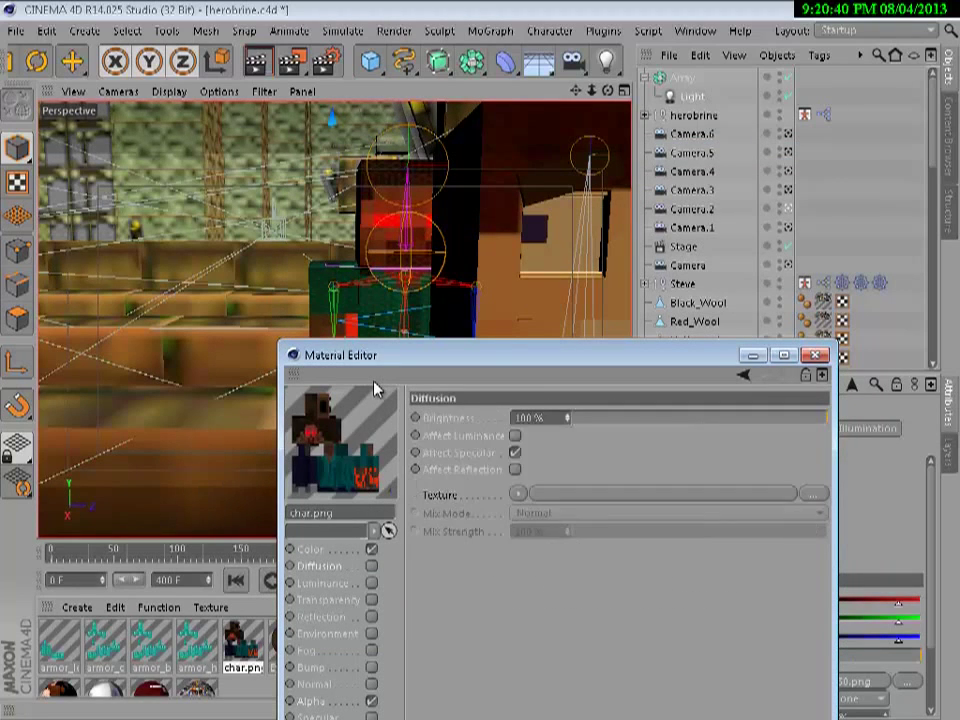
{"action": "left_click", "coordinate": [310, 549]}
{"action": "left_click_drag", "start_coordinate": [535, 355], "coordinate": [534, 248]}
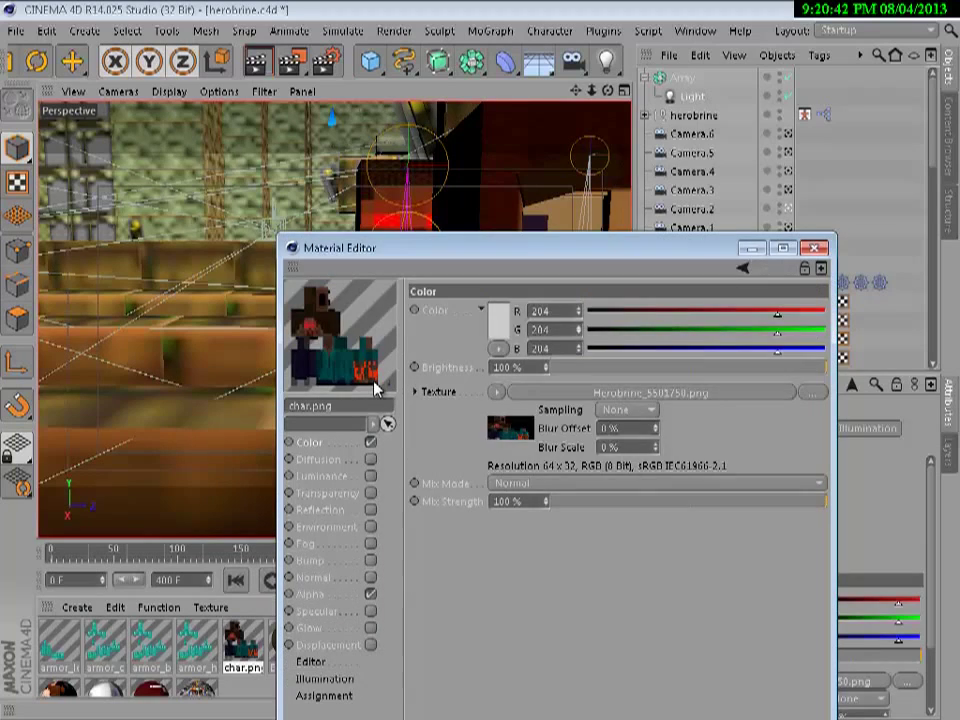
{"action": "left_click", "coordinate": [317, 611]}
{"action": "left_click", "coordinate": [310, 594]}
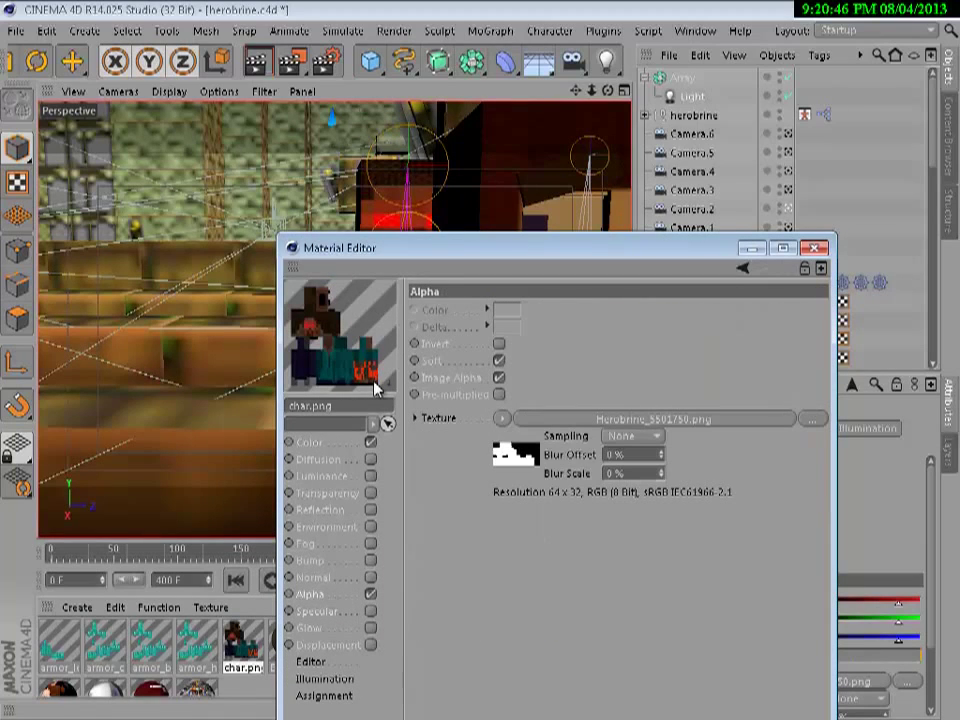
{"action": "left_click", "coordinate": [814, 248]}
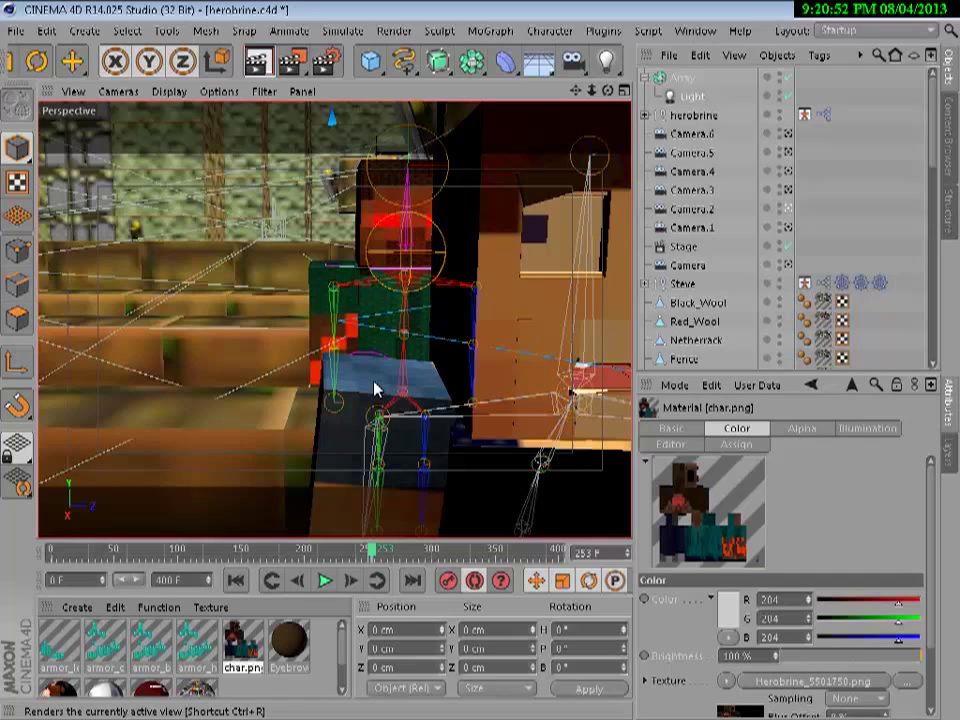
Step: Render the current frame in the Picture Viewer and minimize the viewer while it renders
{"action": "key", "text": "ctrl+r"}
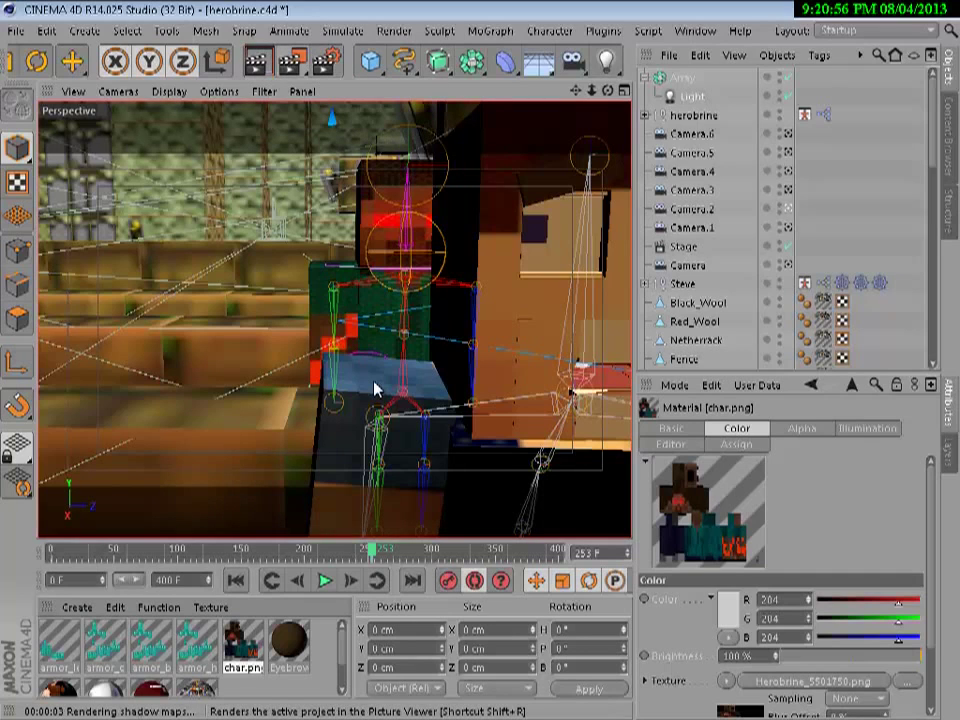
{"action": "key", "text": "shift+r"}
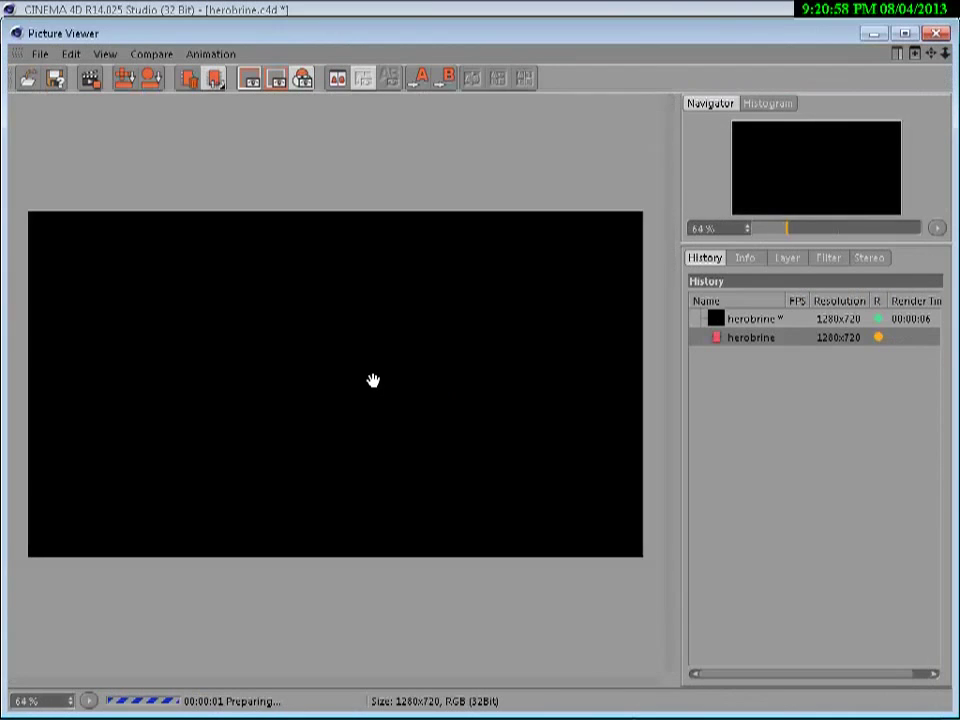
{"action": "scroll", "coordinate": [374, 385], "scroll_direction": "down", "scroll_amount": 1}
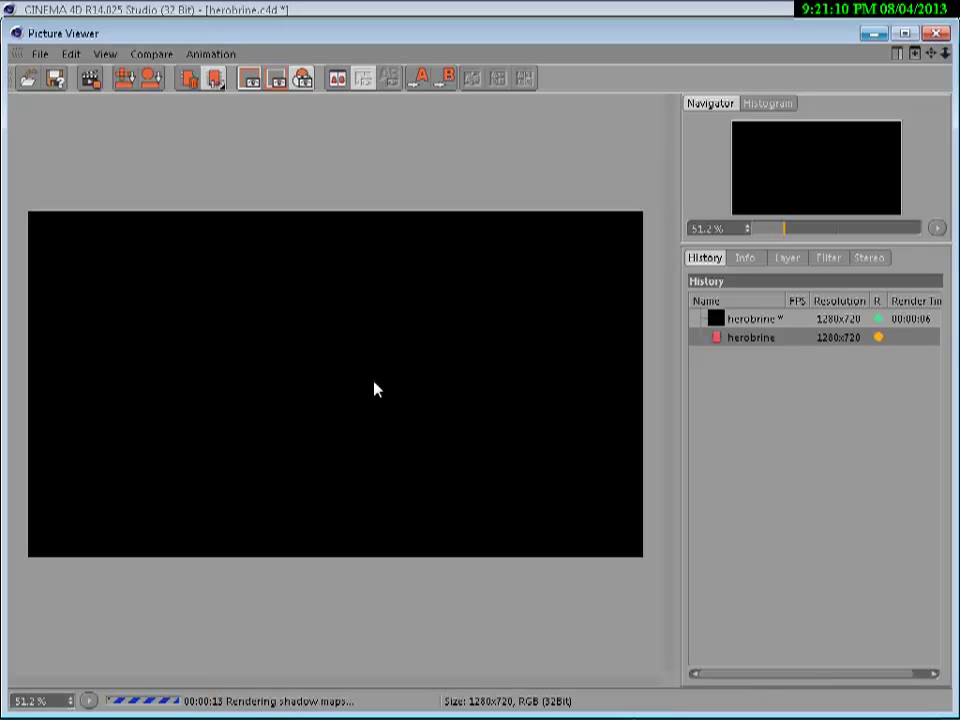
{"action": "key", "text": "super+Down"}
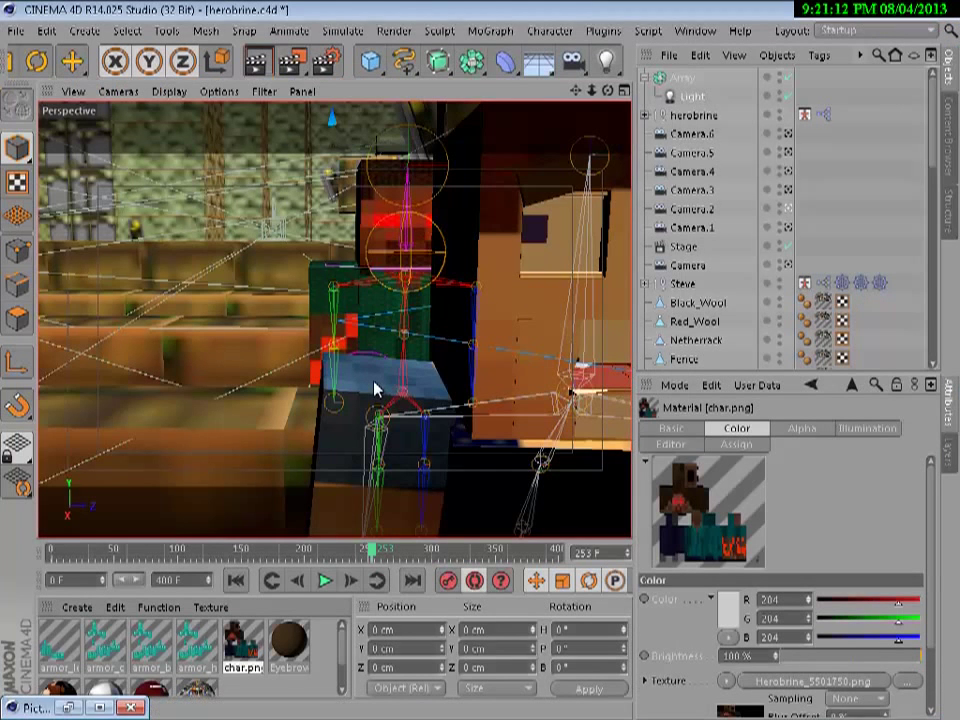
Step: View the herobrine INTRO, jades bqackround and superman save images from the desktop in Windows Photo Viewer, and close the viewer
{"action": "key", "text": "super+d"}
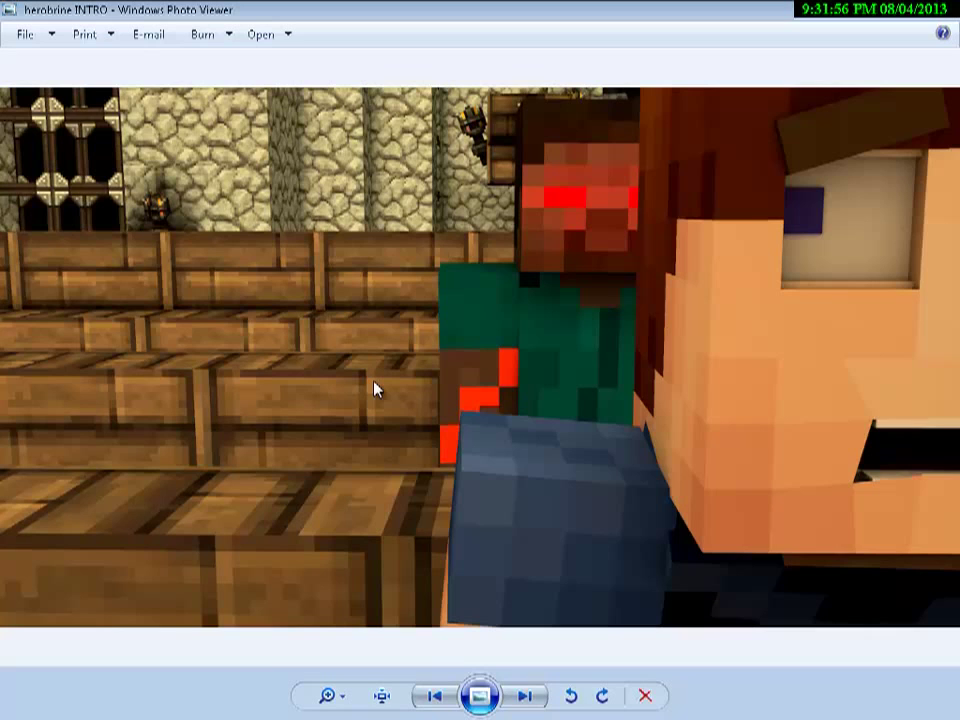
{"action": "key", "text": "alt+F4"}
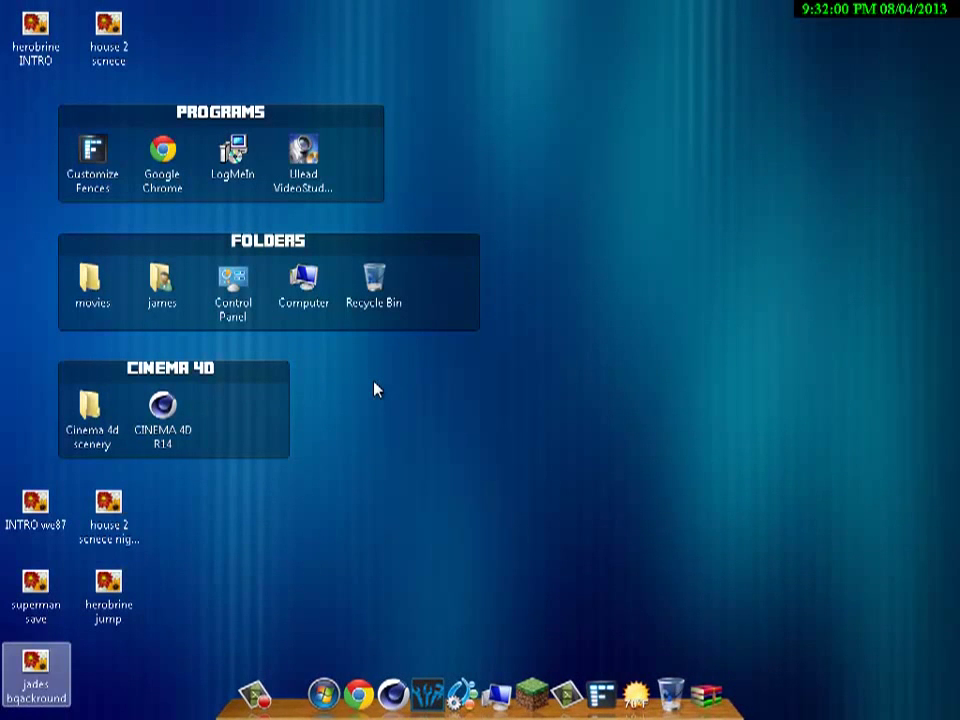
{"action": "key", "text": "Return"}
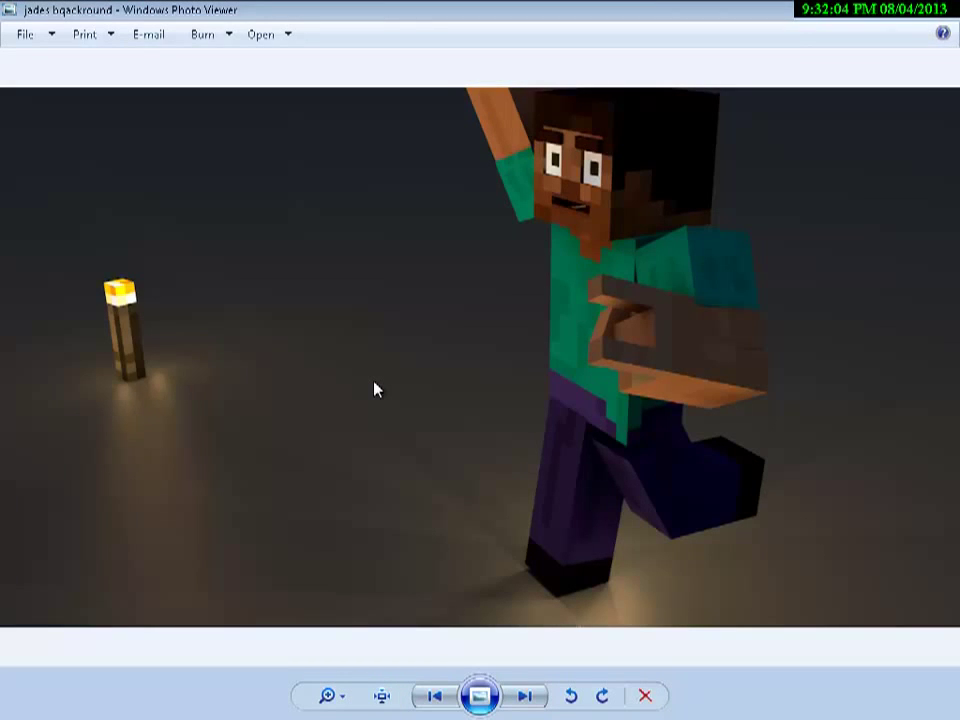
{"action": "key", "text": "Right"}
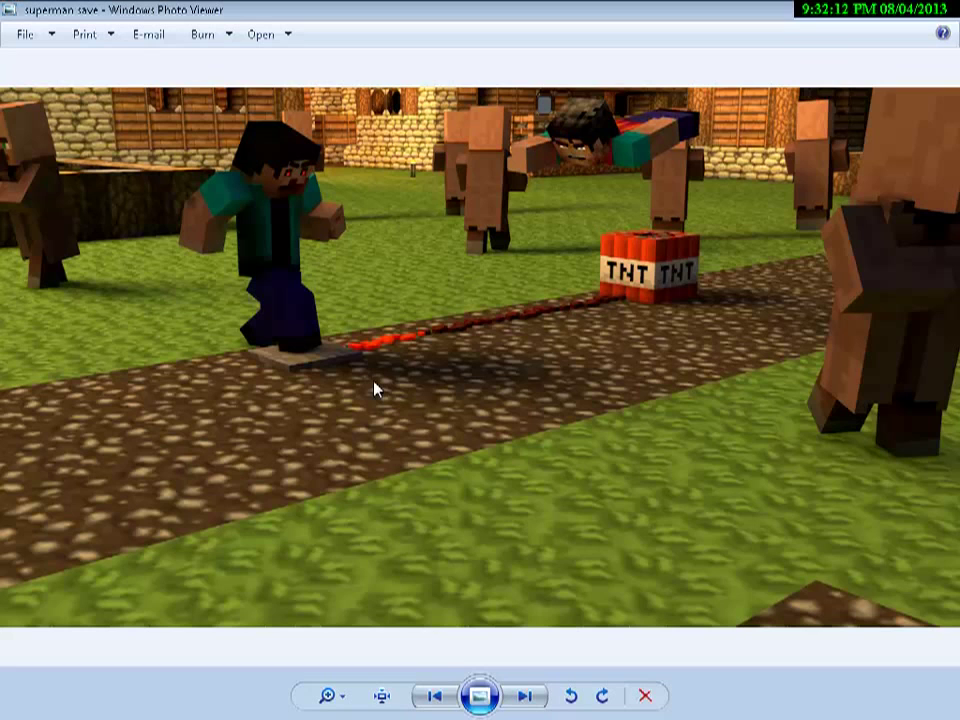
{"action": "key", "text": "alt+F4"}
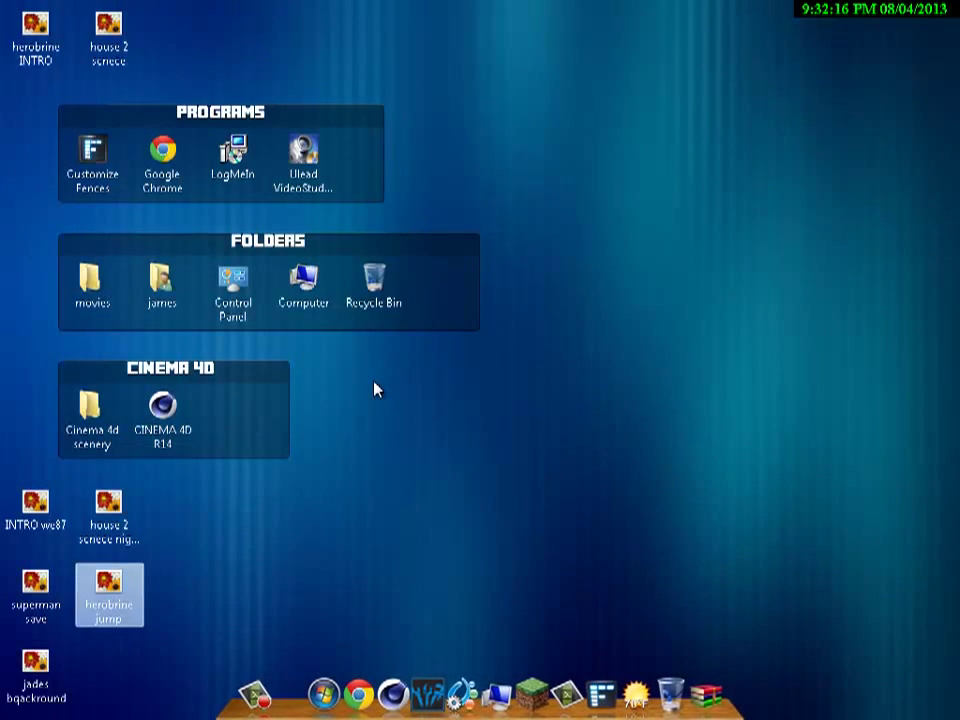
Step: View the herobrine jump image from the desktop in Windows Photo Viewer and close the viewer
{"action": "key", "text": "Return"}
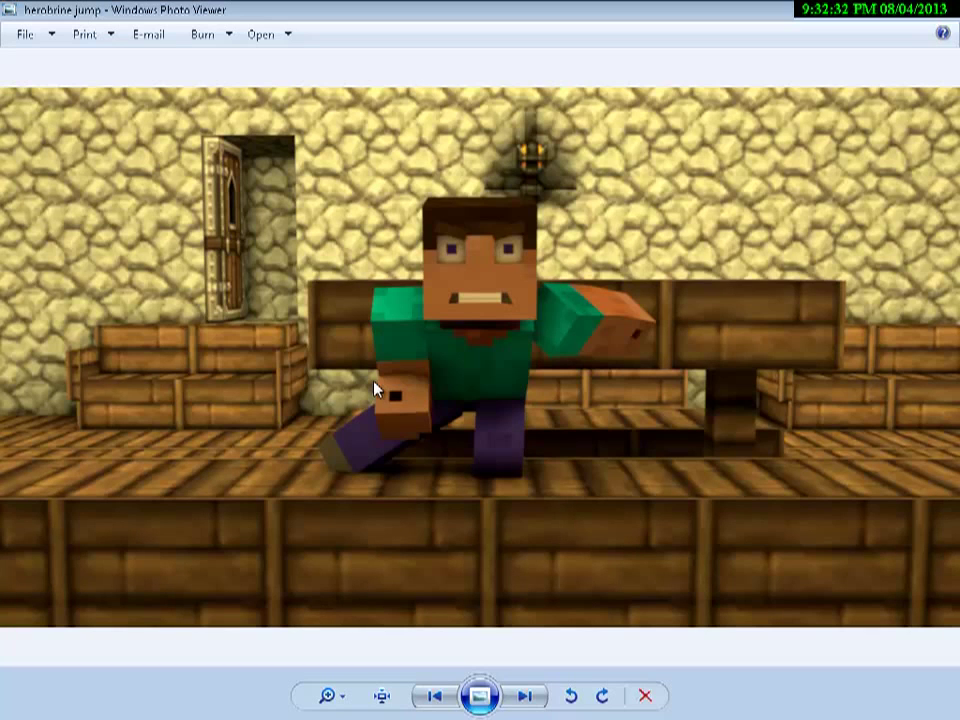
{"action": "key", "text": "alt+F4"}
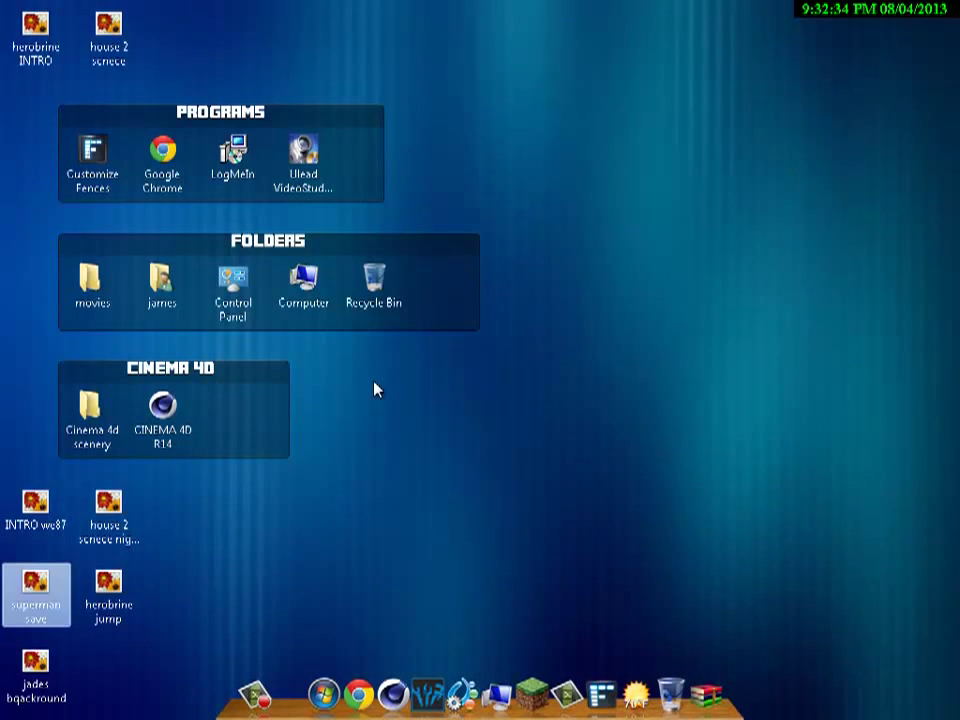
Step: View the house 2 scnece night time image from the desktop, inspect the character up close, and close the viewer
{"action": "key", "text": "Up"}
{"action": "key", "text": "Right"}
{"action": "key", "text": "Return"}
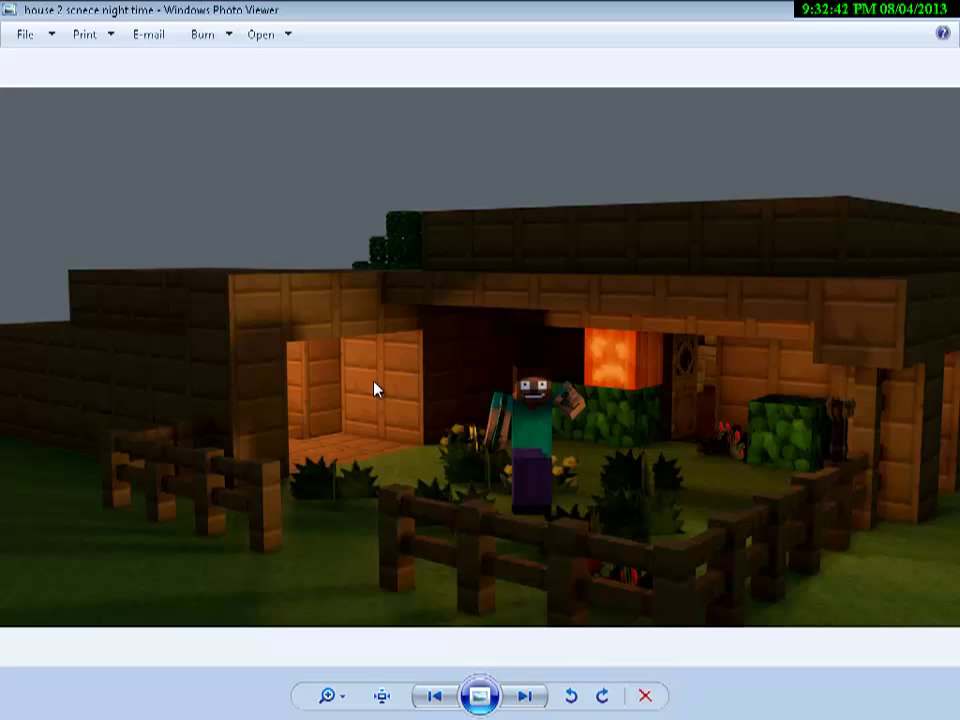
{"action": "scroll", "coordinate": [375, 388], "scroll_direction": "up", "scroll_amount": 5}
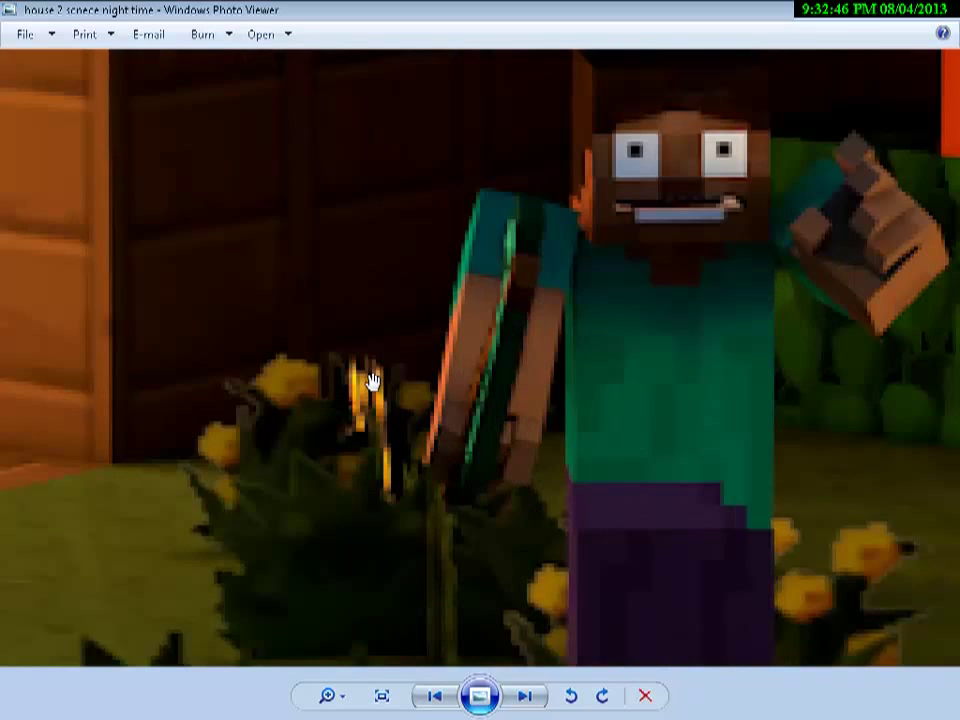
{"action": "scroll", "coordinate": [372, 383], "scroll_direction": "down", "scroll_amount": 5}
{"action": "scroll", "coordinate": [372, 383], "scroll_direction": "down", "scroll_amount": 1}
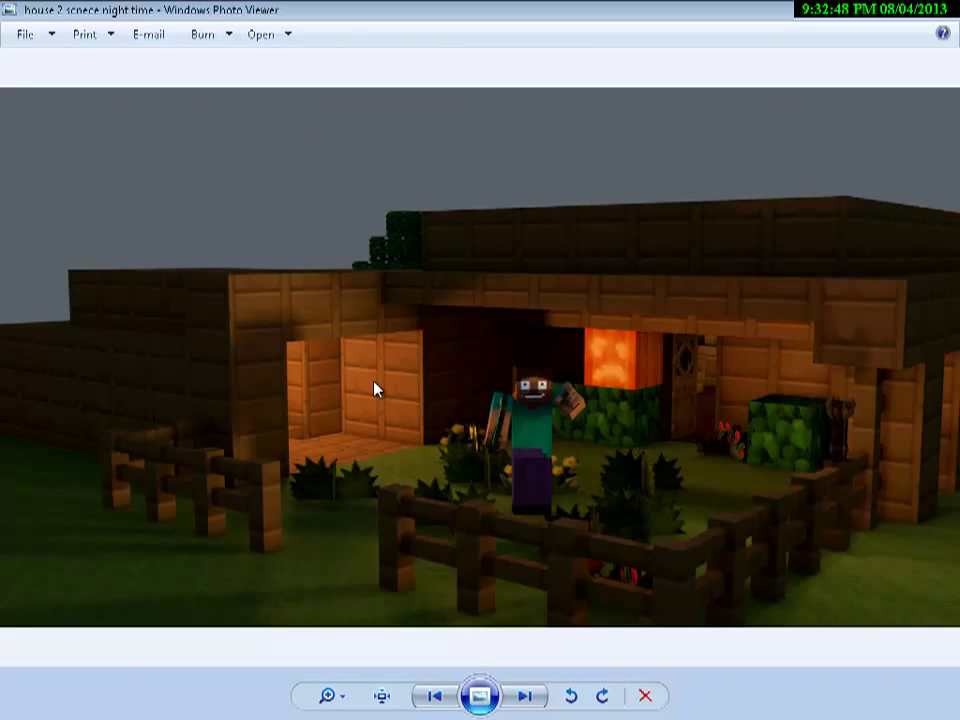
{"action": "key", "text": "alt+F4"}
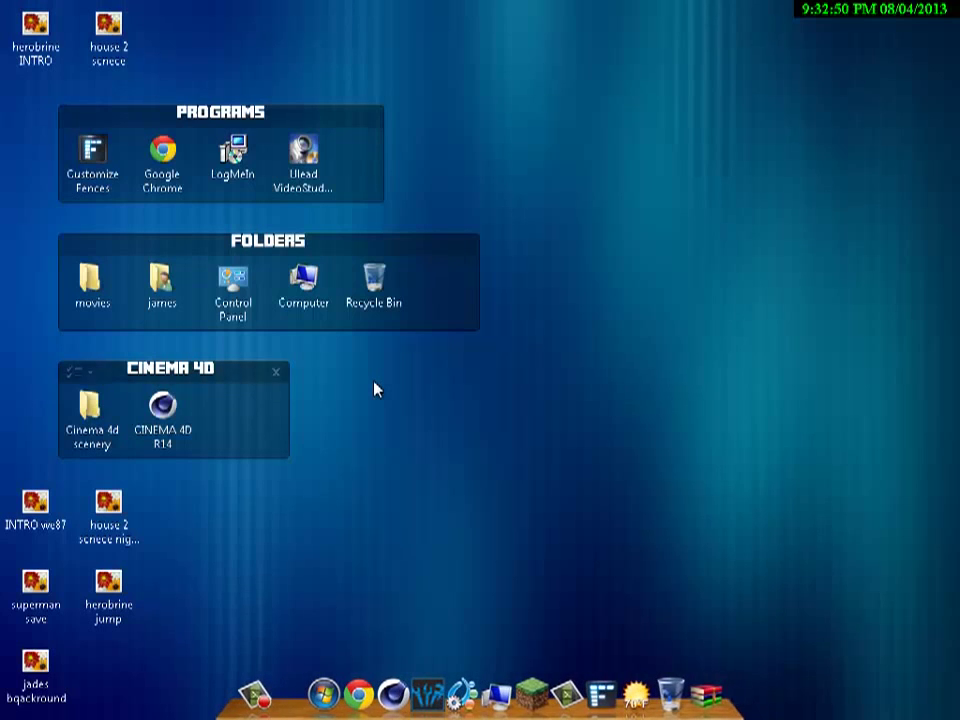
Step: View the INTRO we87 and herobrine INTRO images from the desktop, closing the viewer after each
{"action": "key", "text": "Return"}
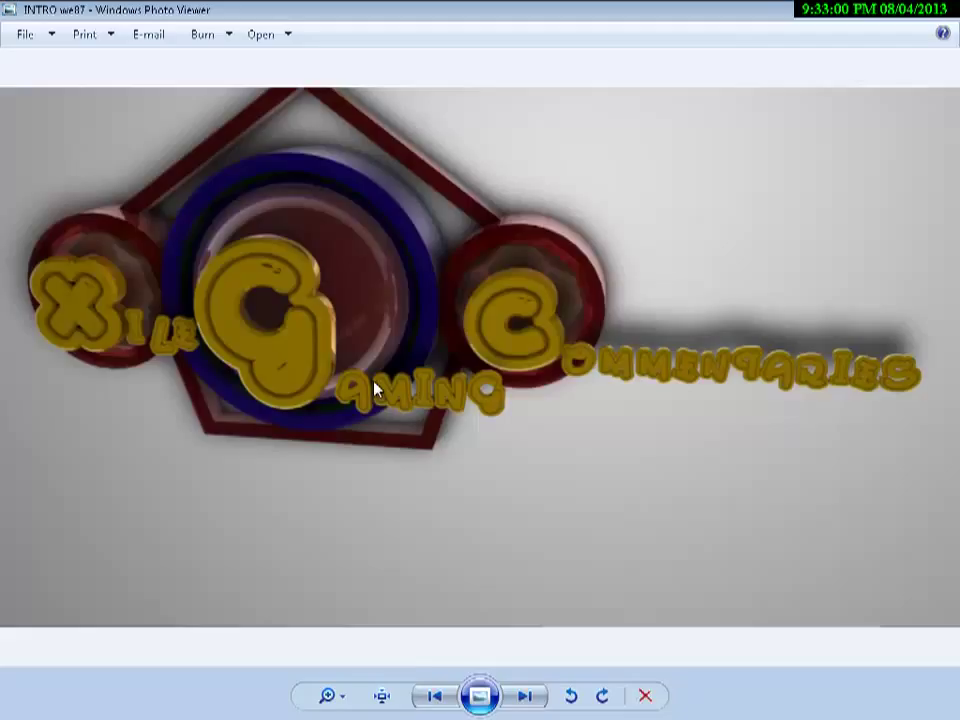
{"action": "key", "text": "alt+F4"}
{"action": "key", "text": "Return"}
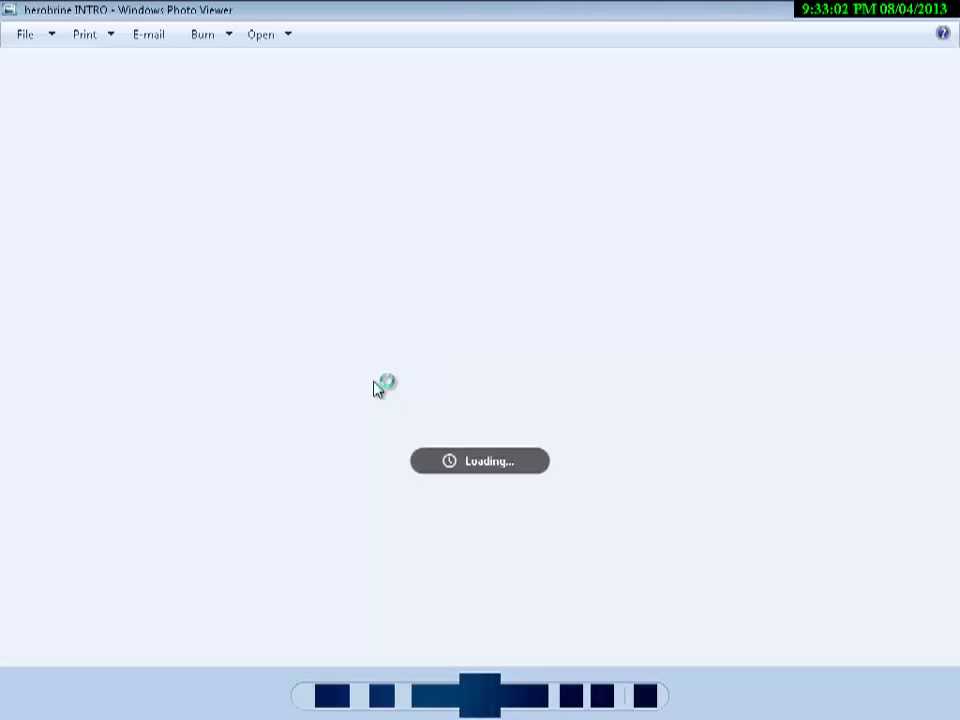
{"action": "key", "text": "alt+F4"}
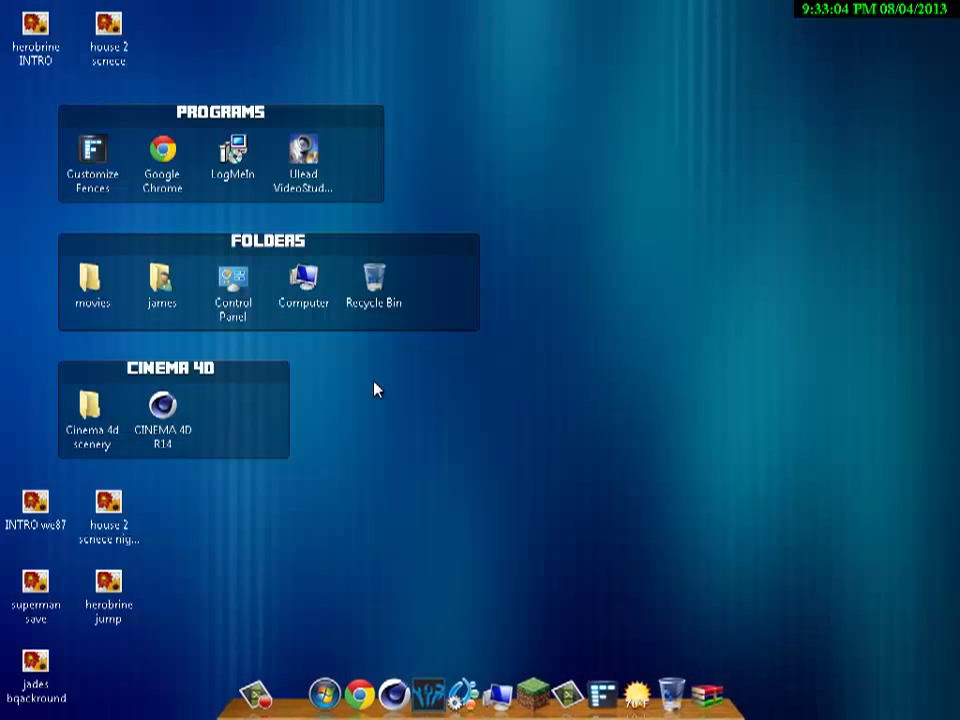
Step: Compare the house 2 scnece image with the house 2 scnece night time image, closing the viewer after each
{"action": "key", "text": "Right"}
{"action": "key", "text": "Return"}
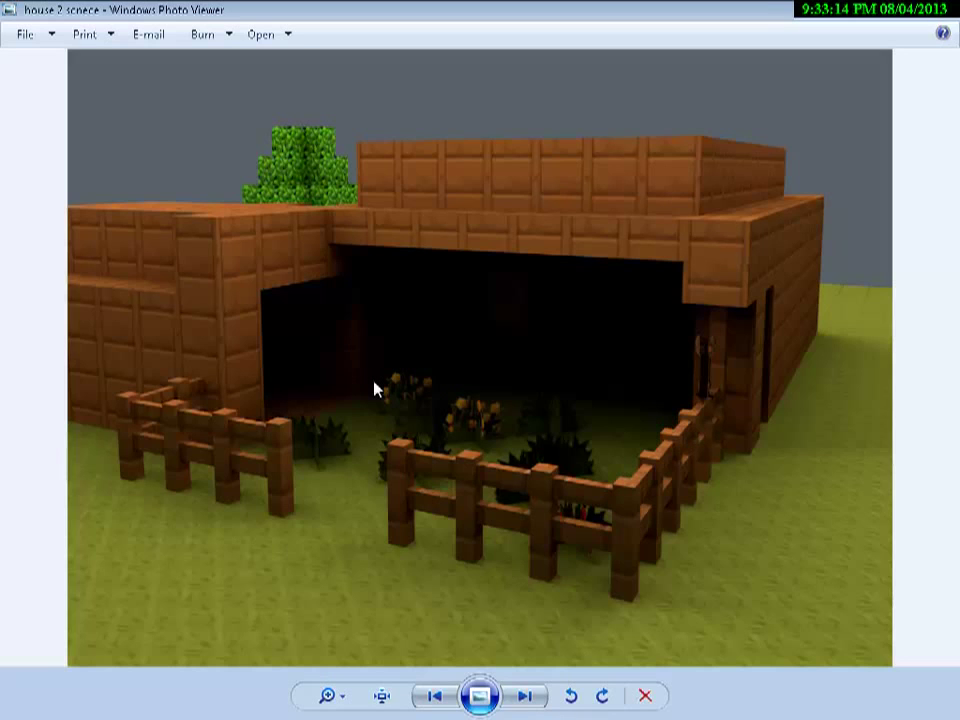
{"action": "key", "text": "alt+F4"}
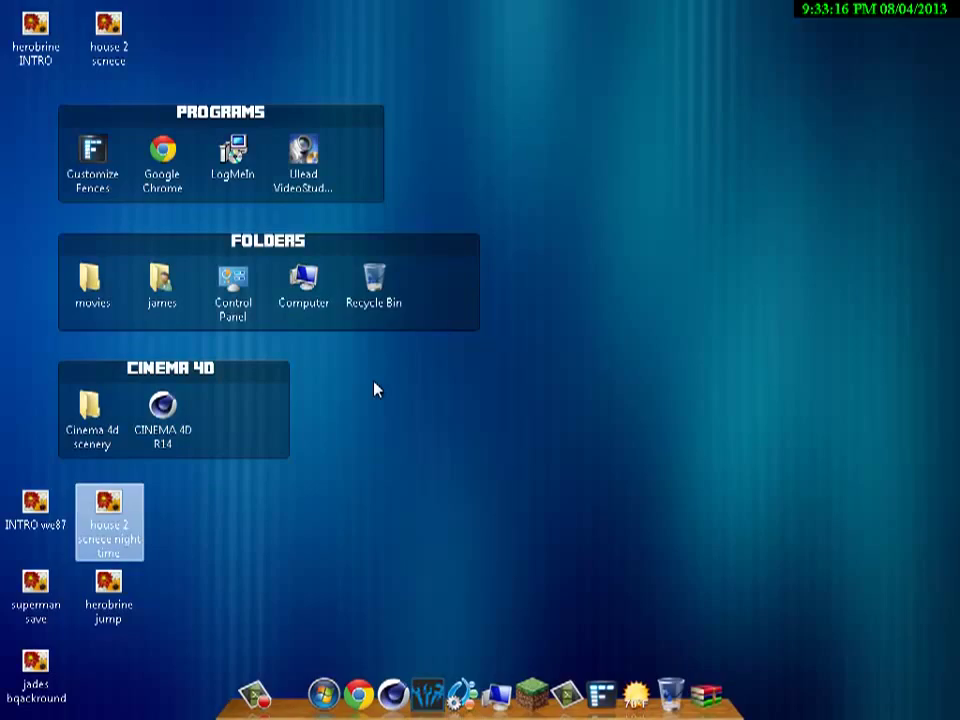
{"action": "key", "text": "Return"}
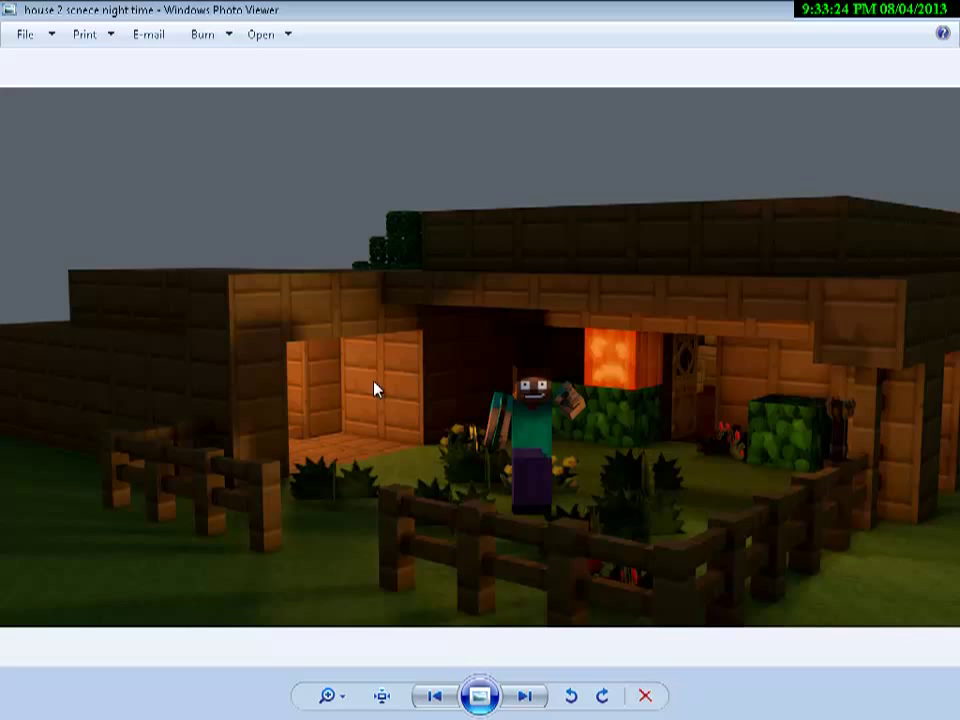
{"action": "key", "text": "alt+F4"}
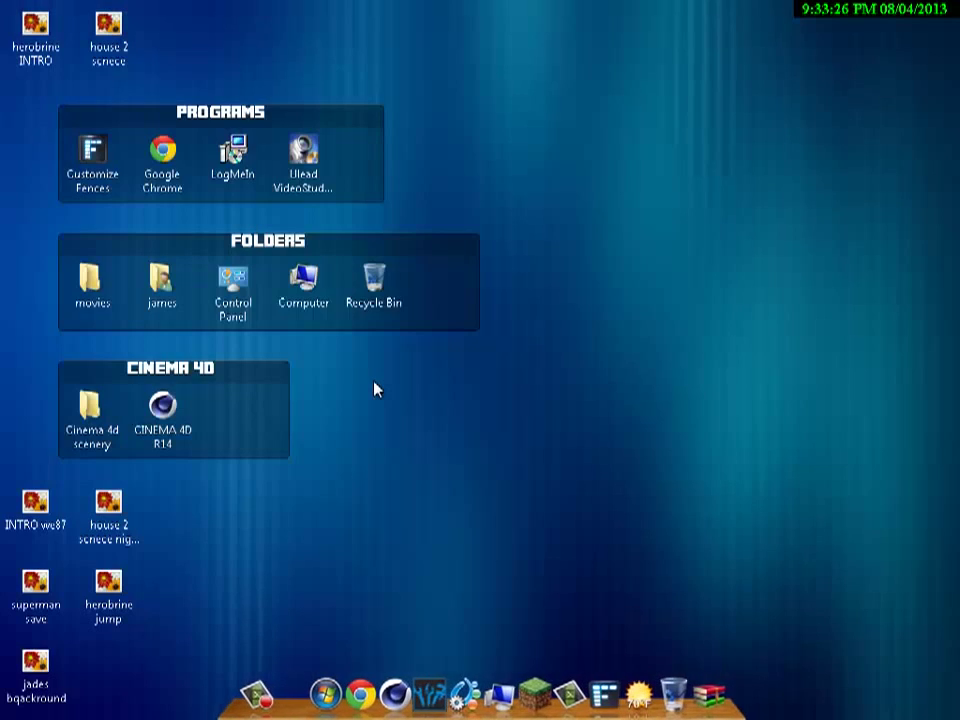
Step: Open the cave push folder inside the Cinema 4d scenery folder from the desktop
{"action": "key", "text": "c"}
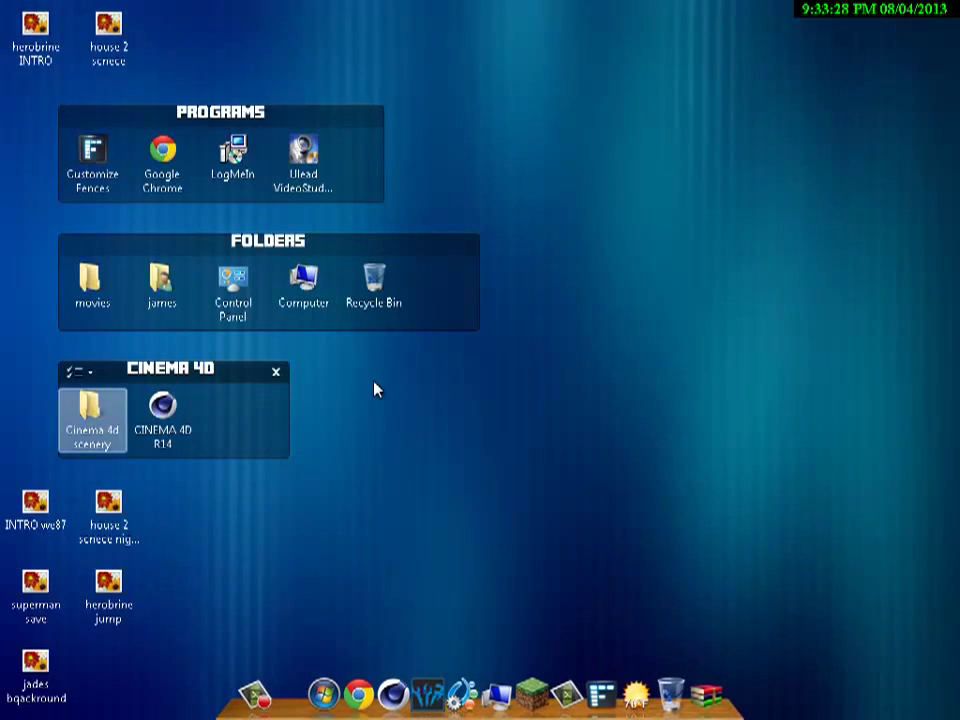
{"action": "key", "text": "Return"}
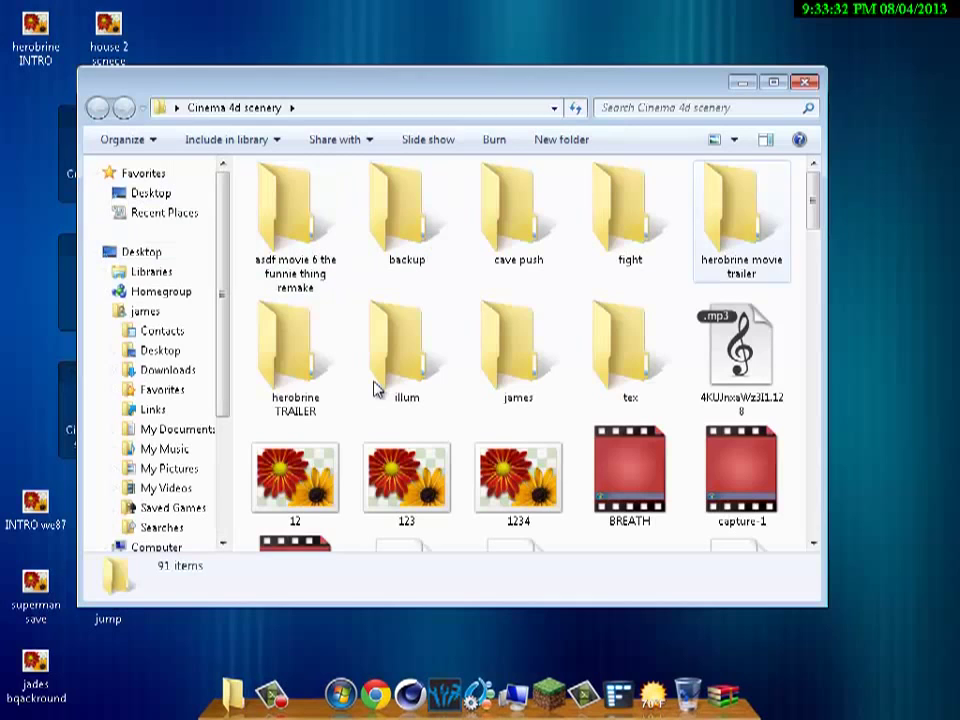
{"action": "key", "text": "f"}
{"action": "key", "text": "c"}
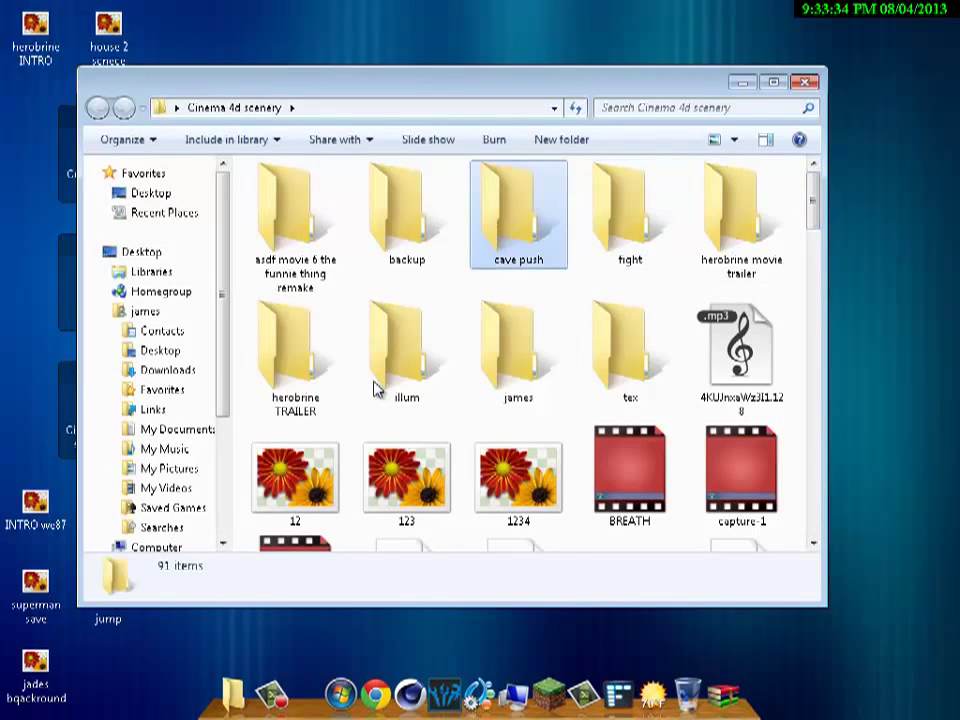
{"action": "key", "text": "Return"}
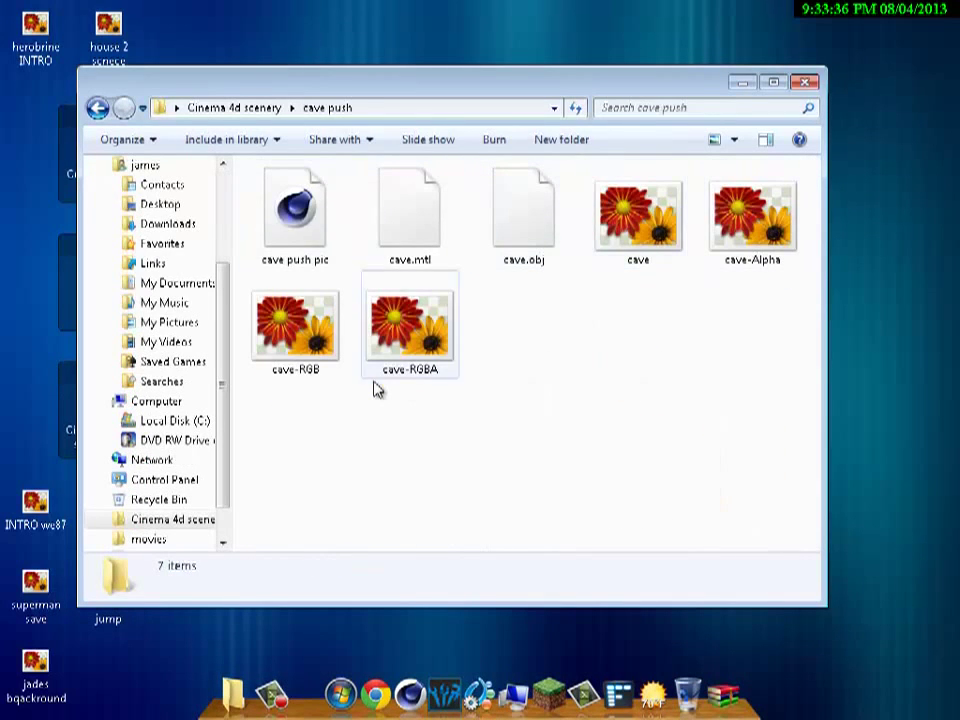
Step: View the cave image from the cave push folder and move the file to the desktop
{"action": "key", "text": "space"}
{"action": "key", "text": "Return"}
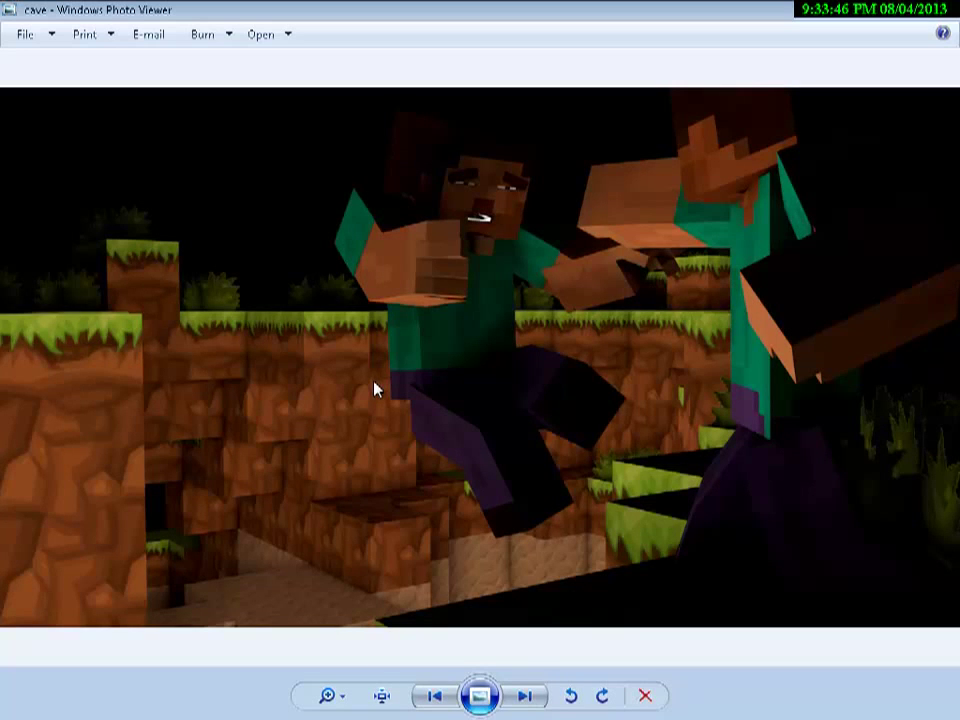
{"action": "key", "text": "alt+F4"}
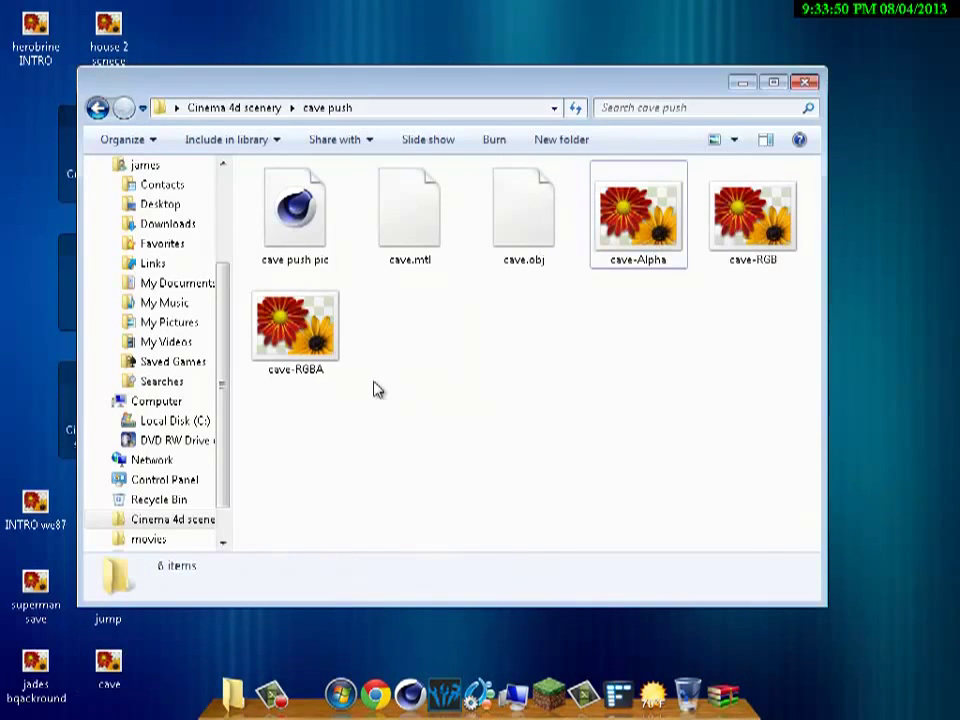
Step: Open the fight_scene image from the fight folder, close it, and return to the Cinema 4d scenery folder
{"action": "key", "text": "BackSpace"}
{"action": "key", "text": "Right"}
{"action": "key", "text": "Return"}
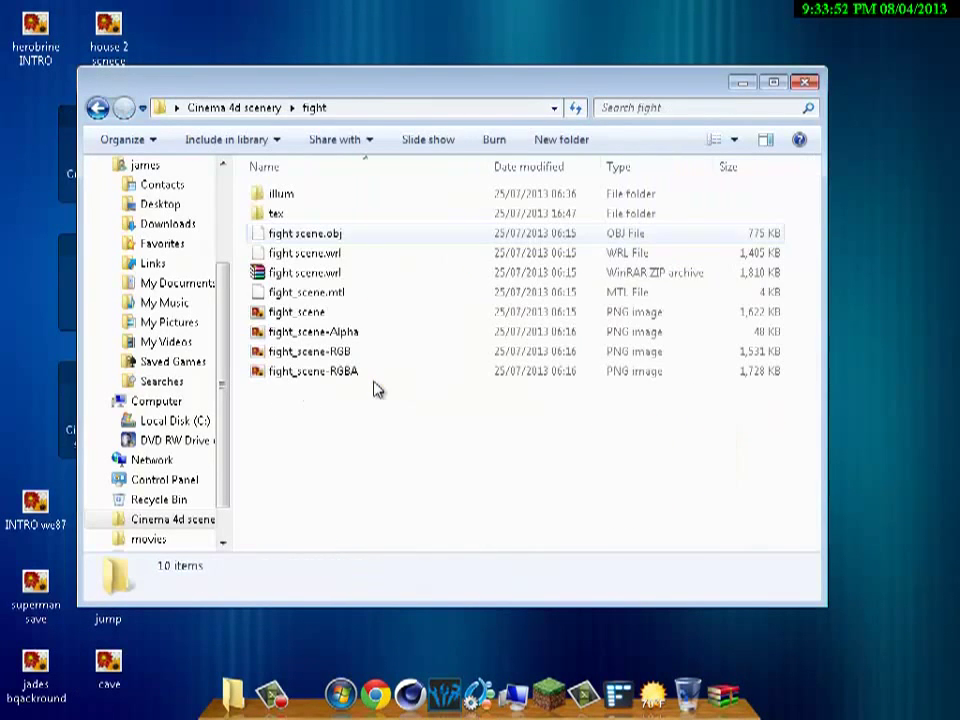
{"action": "key", "text": "Up"}
{"action": "key", "text": "Return"}
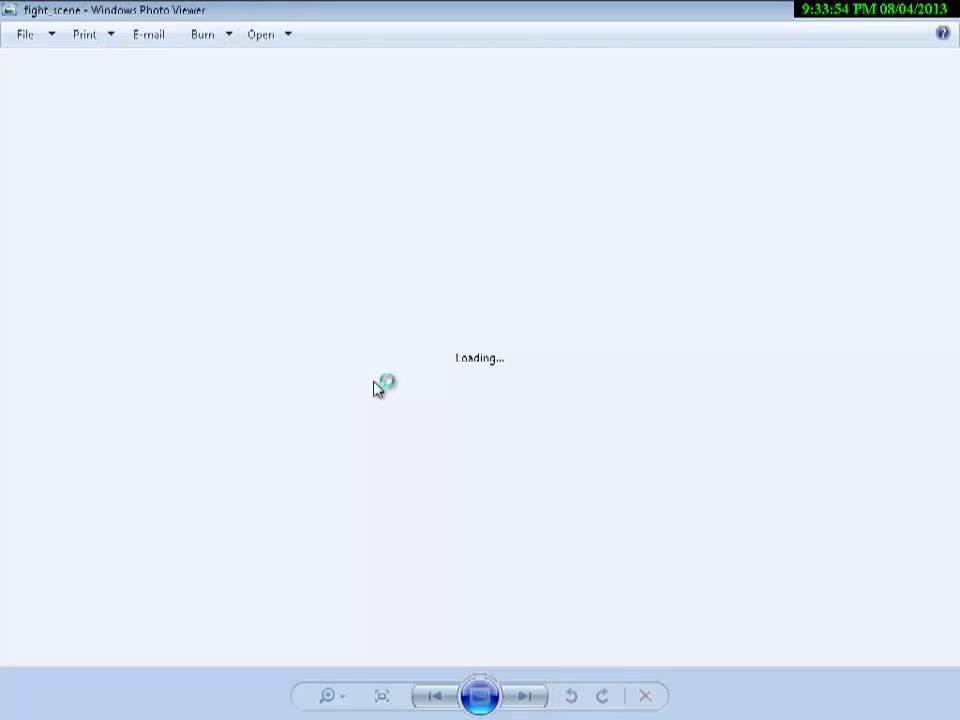
{"action": "key", "text": "alt+F4"}
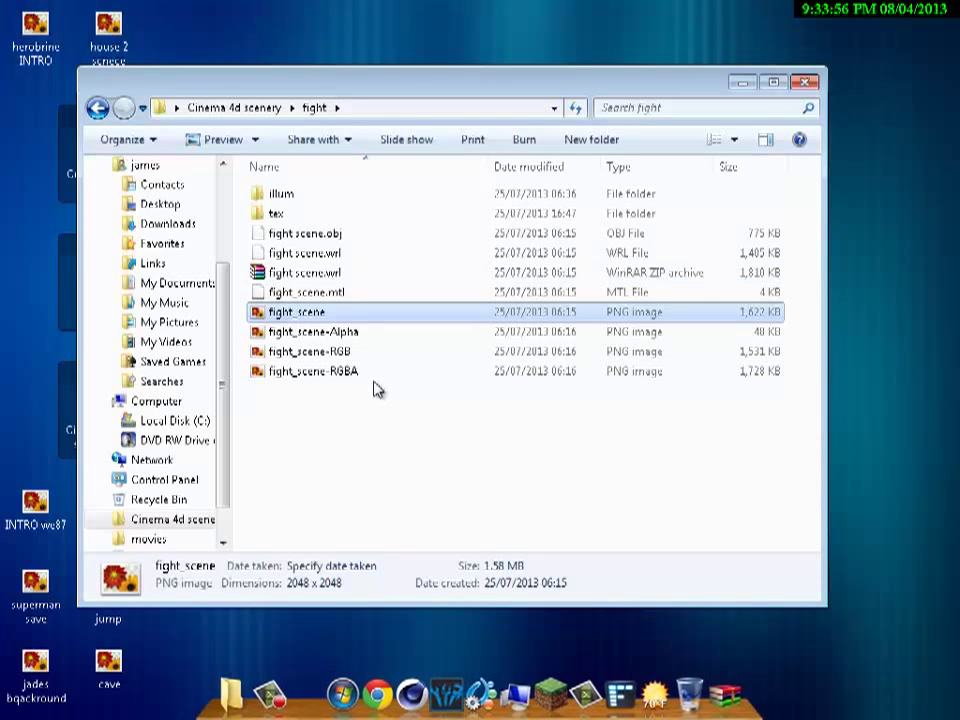
{"action": "key", "text": "BackSpace"}
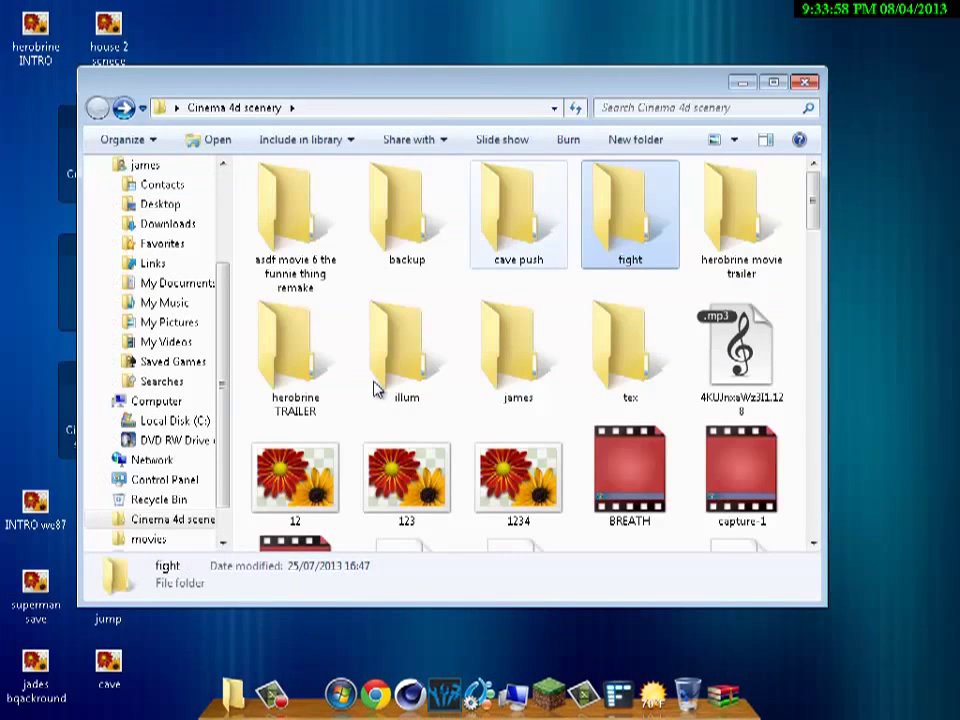
Step: Check the contents of the user-named folder and the tex folder, and return to the Cinema 4d scenery folder
{"action": "key", "text": "ctrl+Down"}
{"action": "key", "text": "ctrl+Right"}
{"action": "key", "text": "ctrl+Right"}
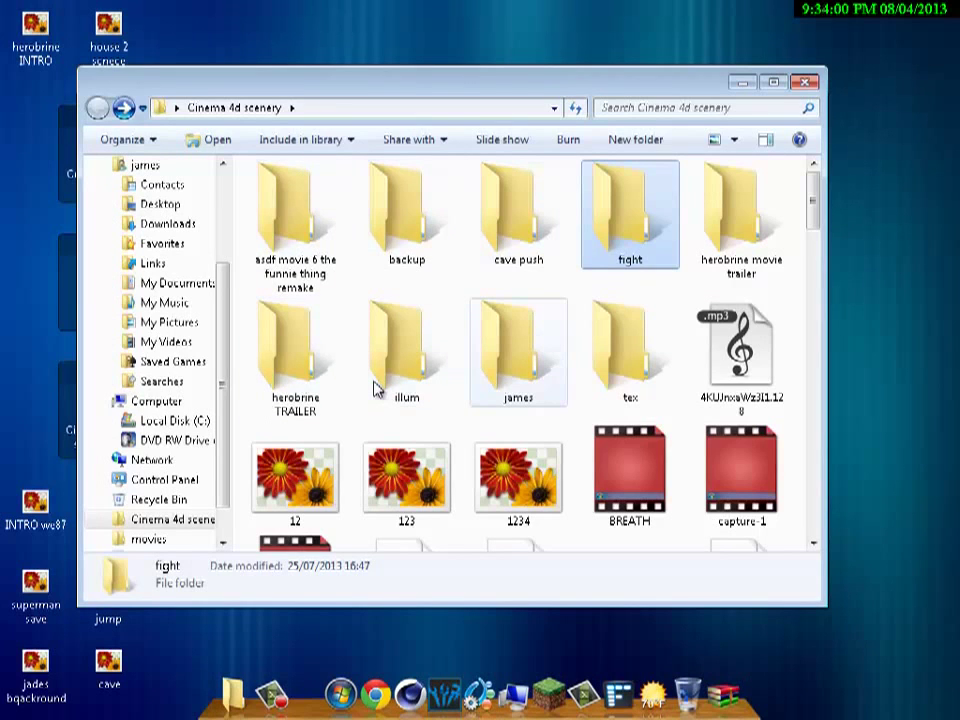
{"action": "key", "text": "Return"}
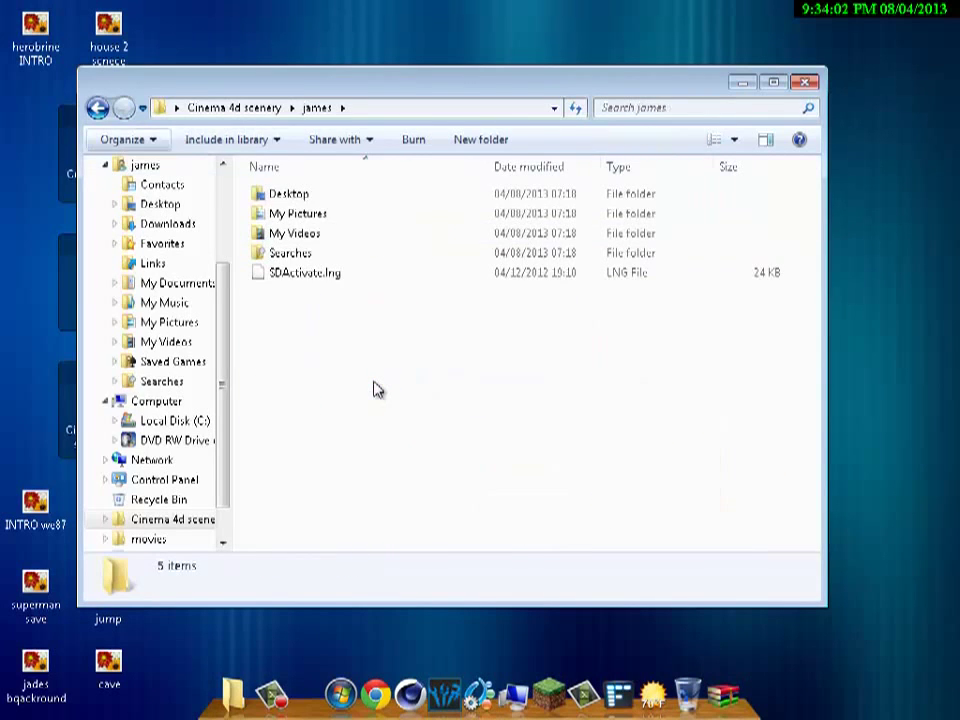
{"action": "key", "text": "BackSpace"}
{"action": "key", "text": "Right"}
{"action": "key", "text": "Return"}
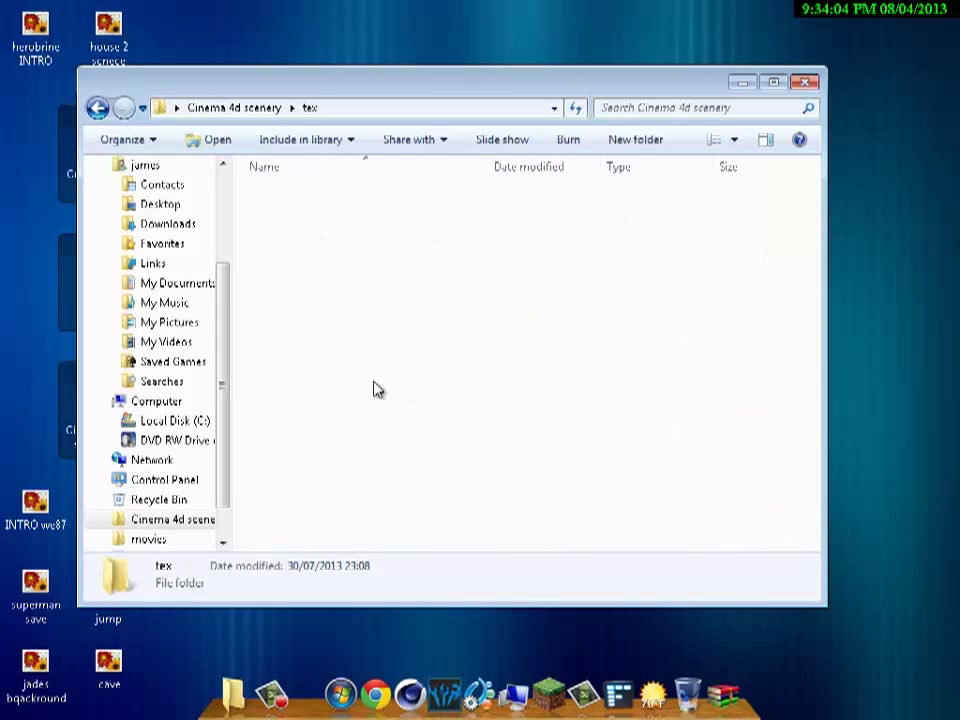
{"action": "key", "text": "ctrl+Right"}
{"action": "key", "text": "ctrl+Right"}
{"action": "key", "text": "ctrl+Right"}
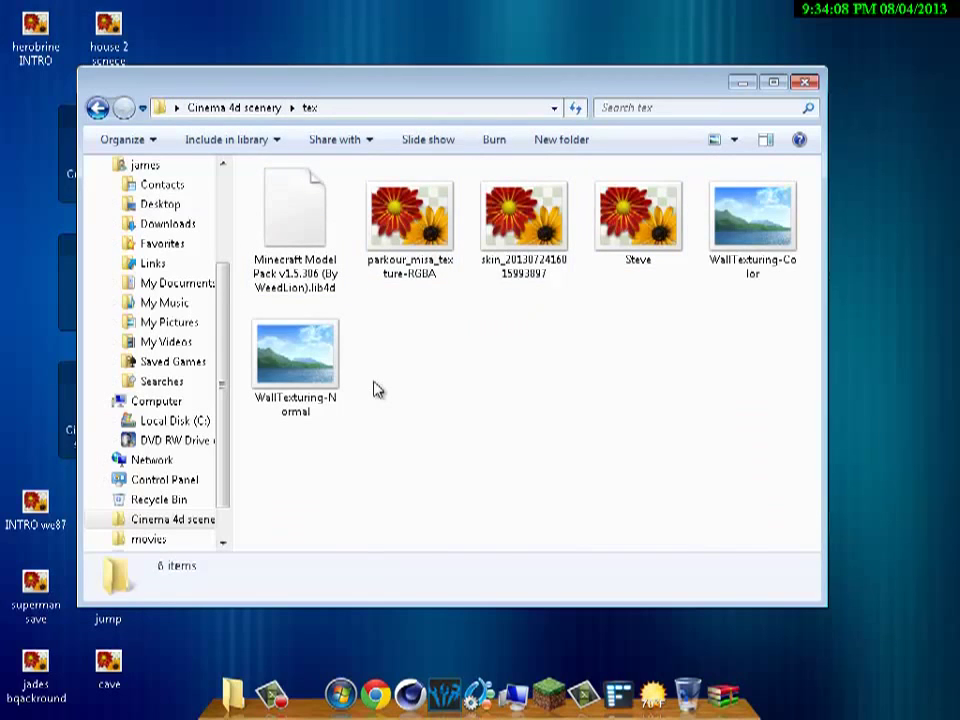
{"action": "key", "text": "BackSpace"}
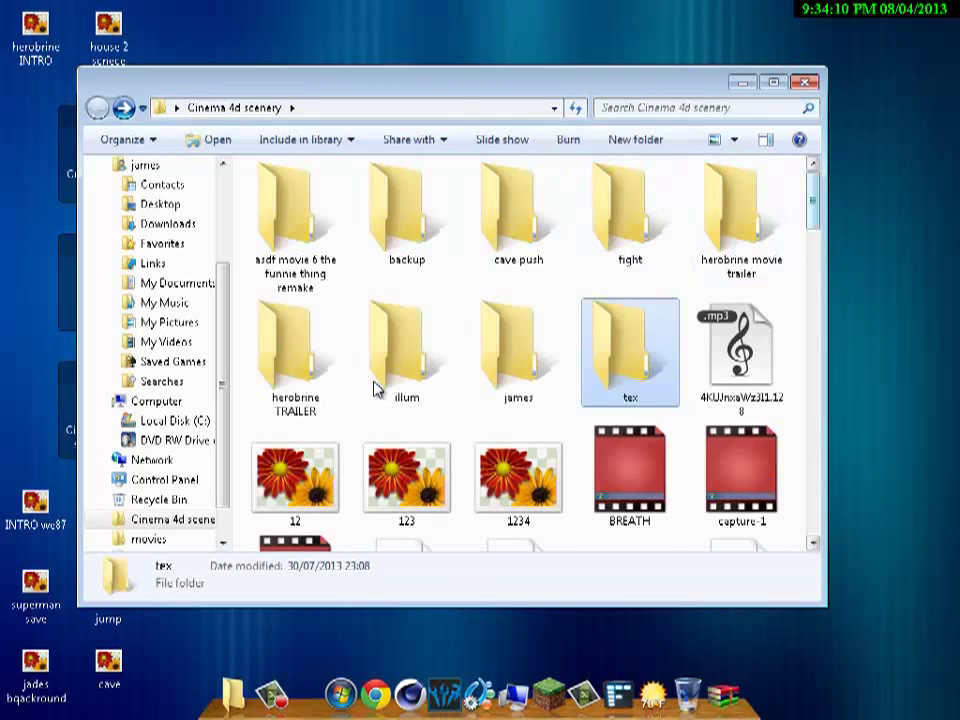
Step: Look through the remaining files in the Cinema 4d scenery folder and close its window
{"action": "scroll", "coordinate": [373, 389], "scroll_direction": "down", "scroll_amount": 3}
{"action": "scroll", "coordinate": [373, 389], "scroll_direction": "down", "scroll_amount": 3}
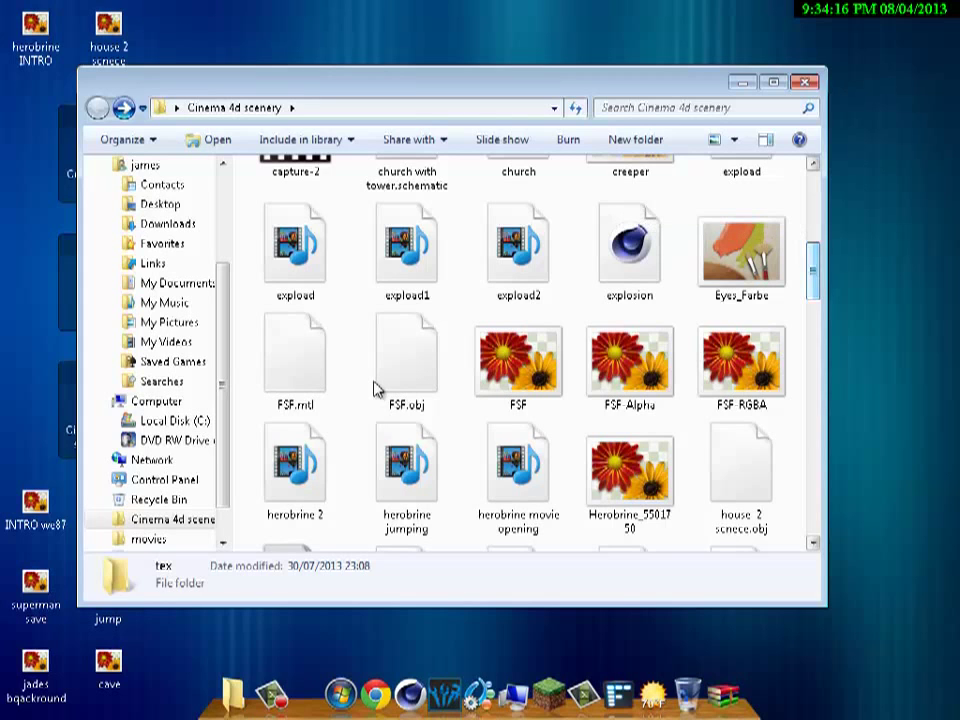
{"action": "key", "text": "alt+F4"}
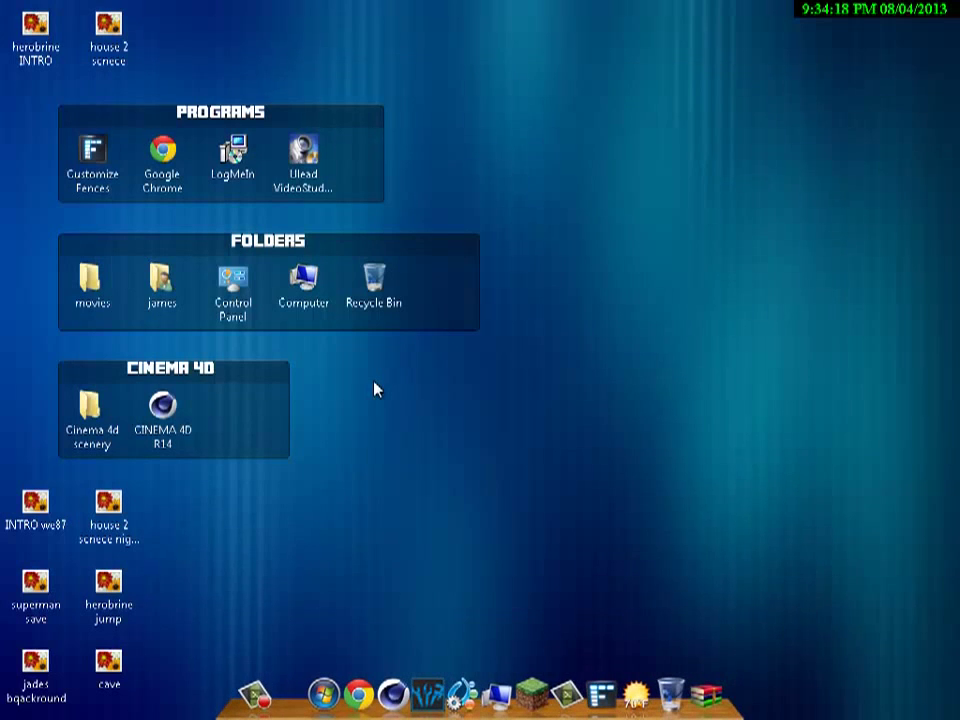
Step: Open the herobrine INTRO image from the desktop in Windows Photo Viewer
{"action": "key", "text": "Return"}
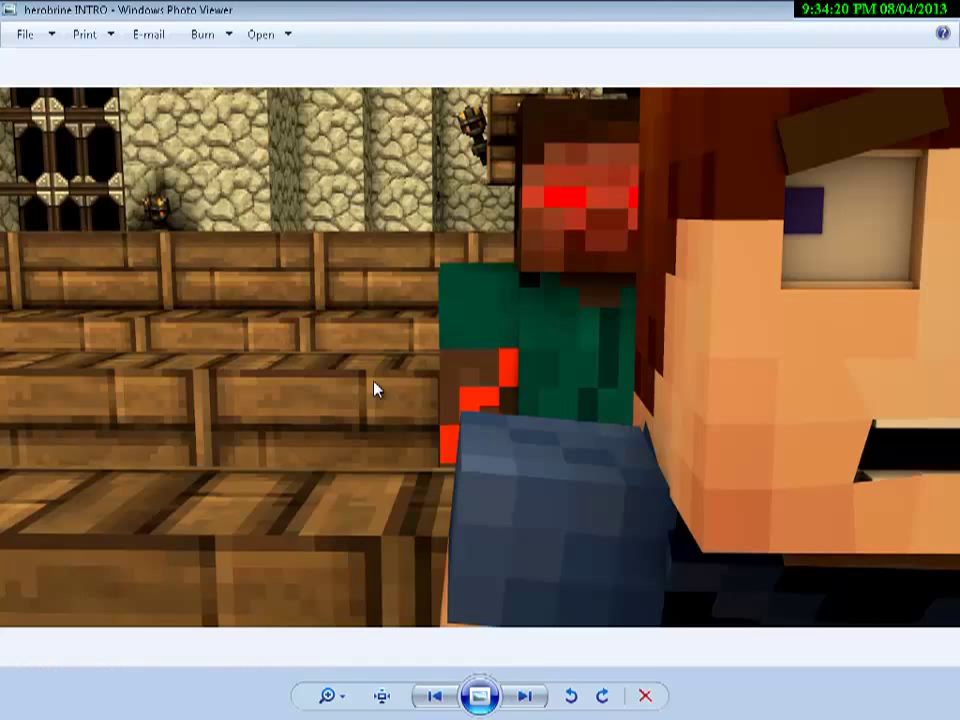